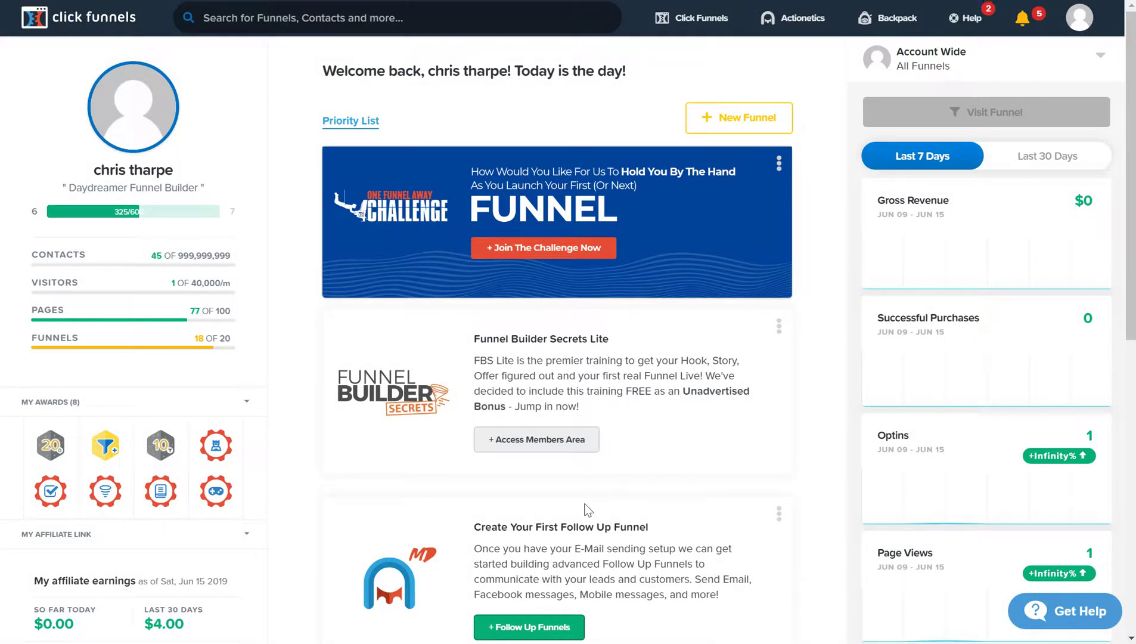
- Show the Click Funnels dropdown menu from the top navigation bar
{"action": "mouse_move", "coordinate": [700, 20]}
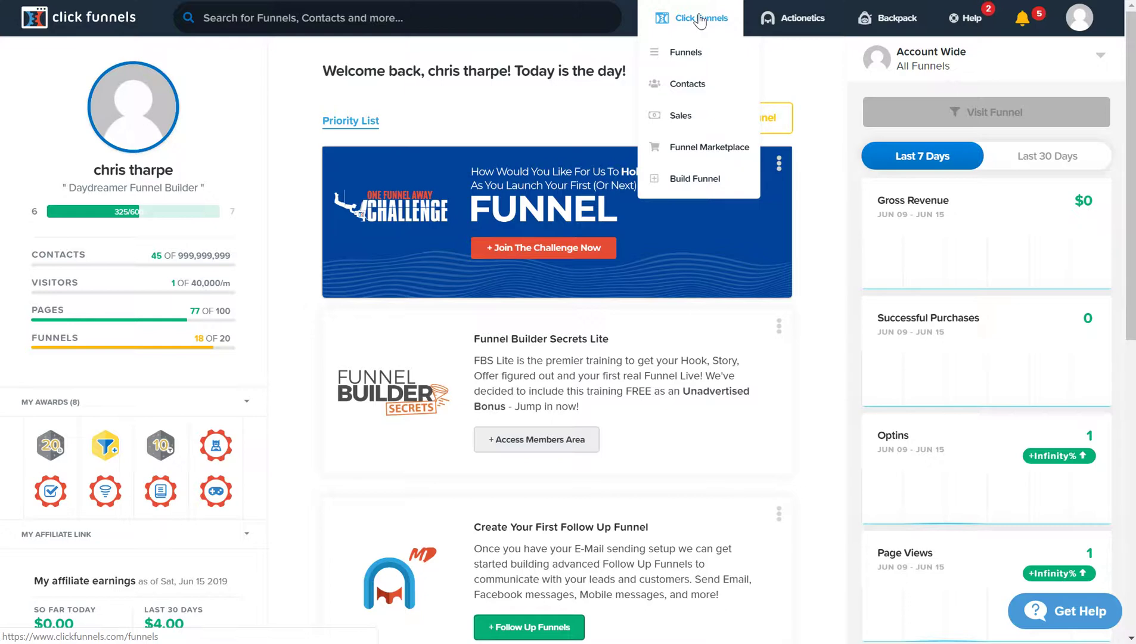
- Go to the All Funnels list of the account's funnels
{"action": "left_click", "coordinate": [689, 50]}
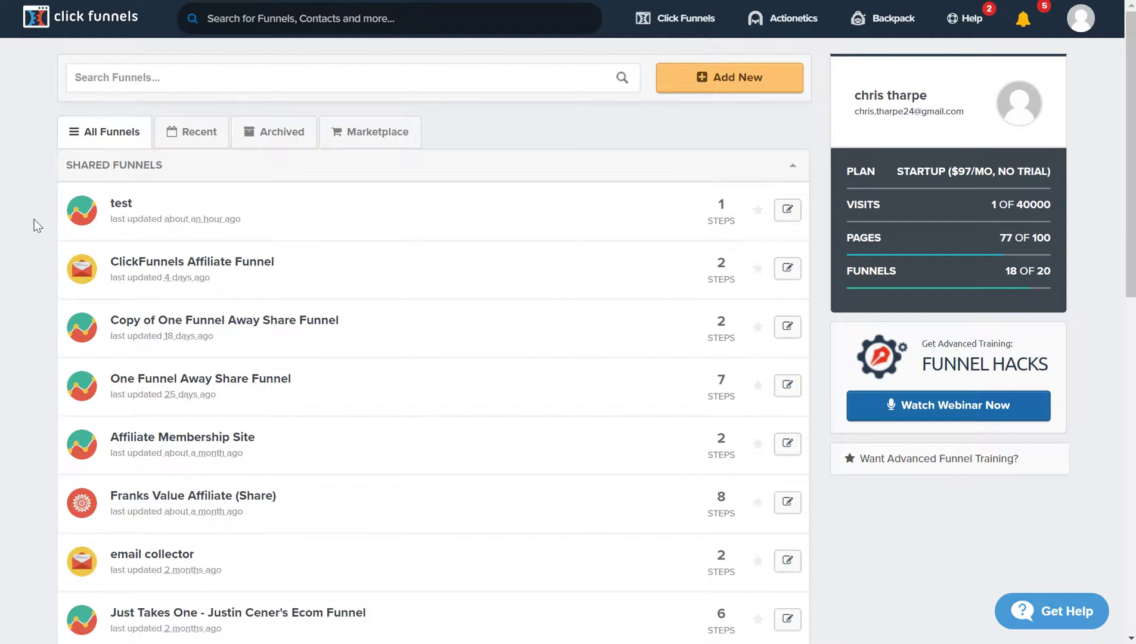
- Open the 'test' funnel to its Optin step overview
{"action": "left_click", "coordinate": [121, 204]}
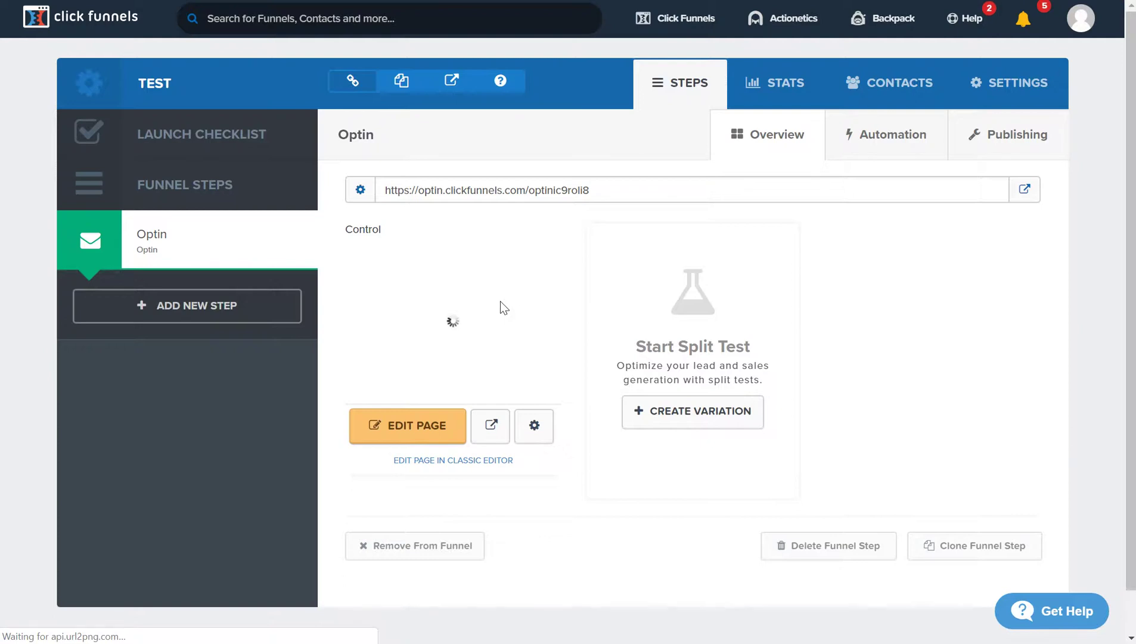
- Open the Optin page in the editor, save it, and return to the test funnel
{"action": "left_click", "coordinate": [405, 435]}
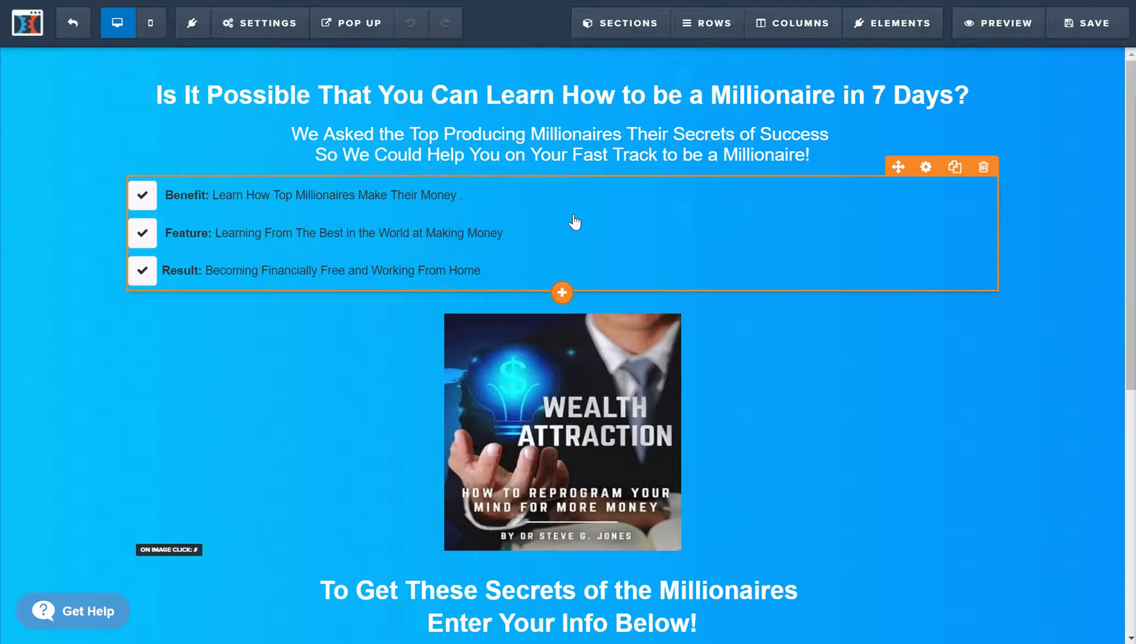
{"action": "left_click", "coordinate": [1075, 42]}
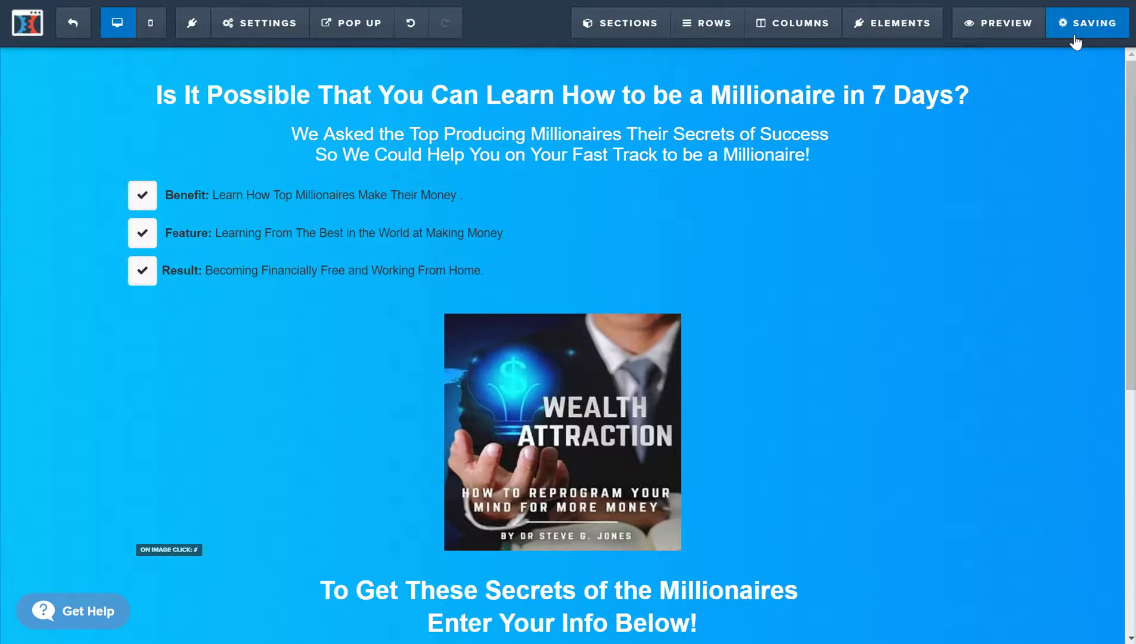
{"action": "left_click", "coordinate": [71, 27]}
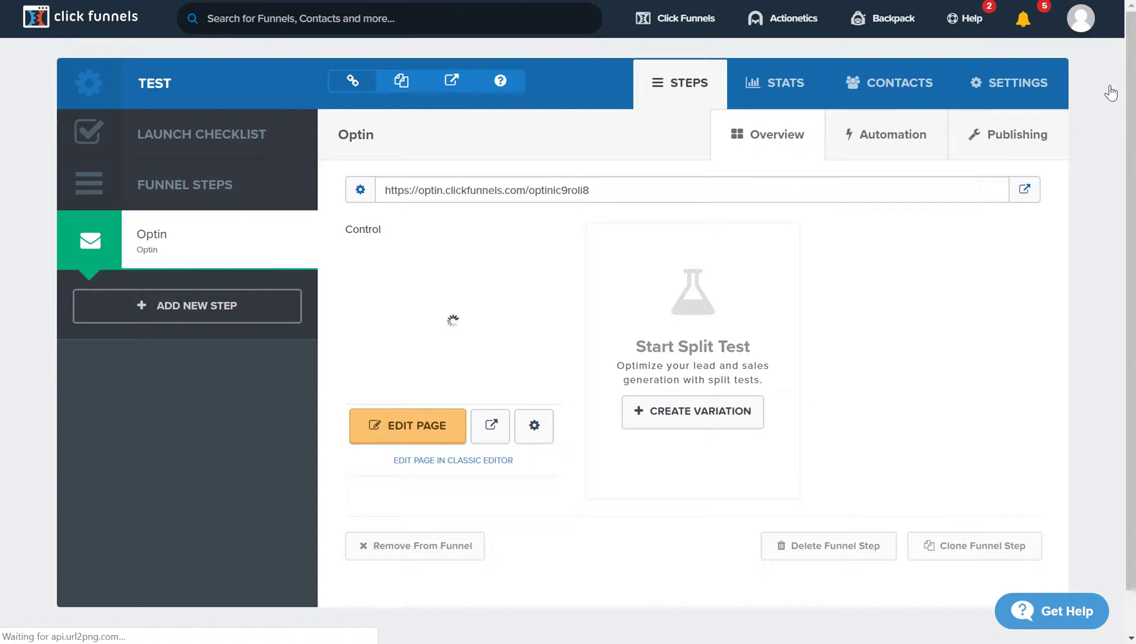
- Go to Account Settings > Digital Assets to list the uploaded files
{"action": "left_click", "coordinate": [1080, 21]}
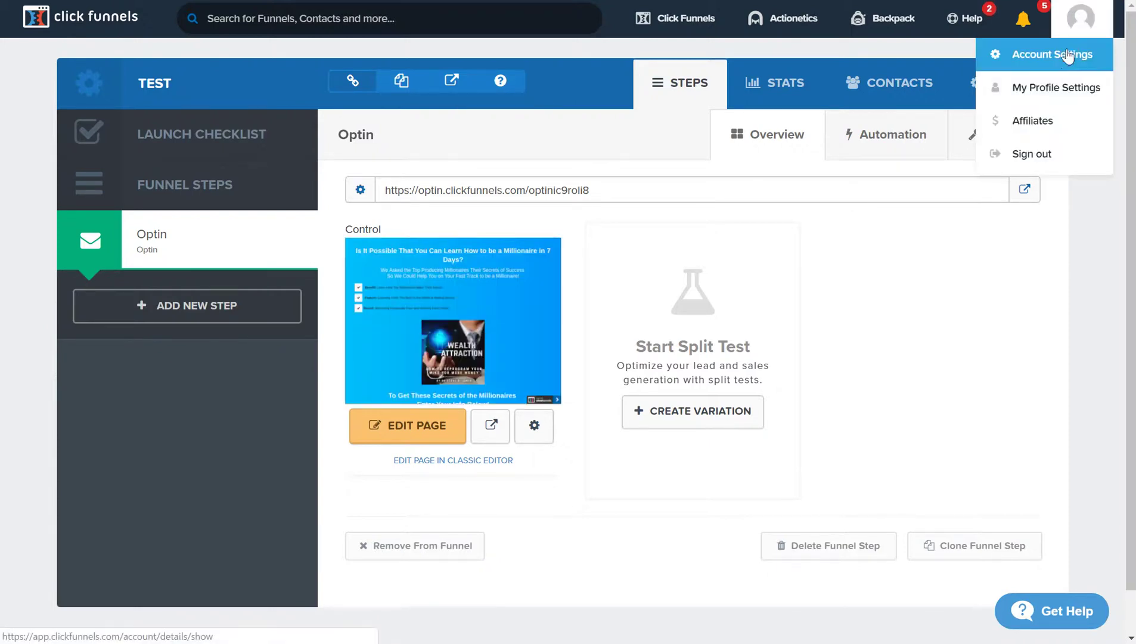
{"action": "left_click", "coordinate": [1051, 55]}
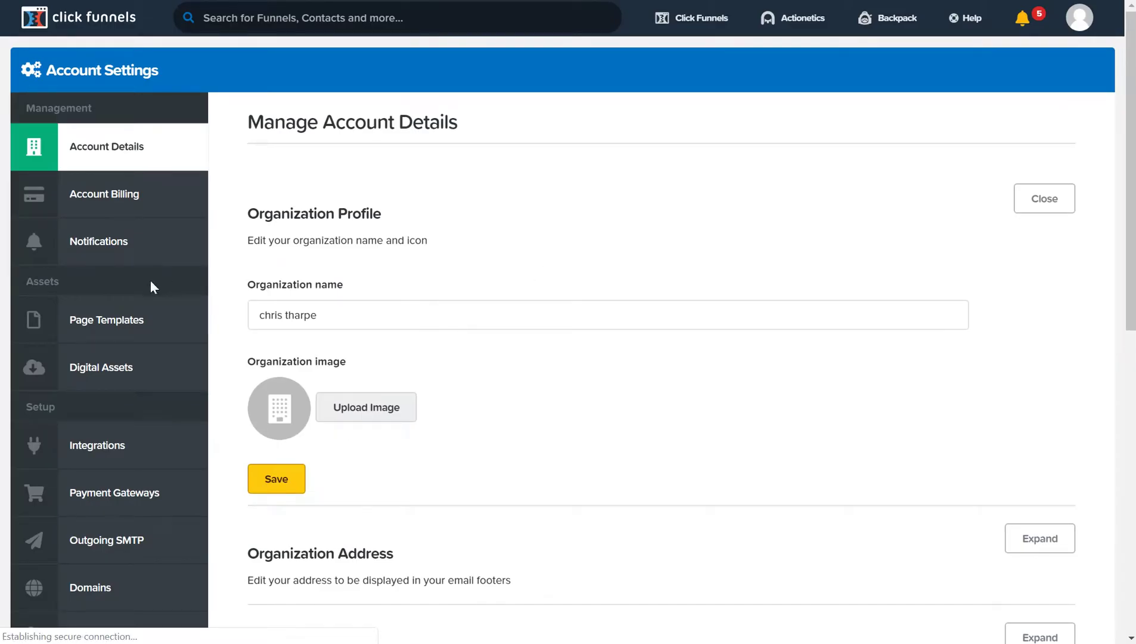
{"action": "left_click", "coordinate": [113, 379]}
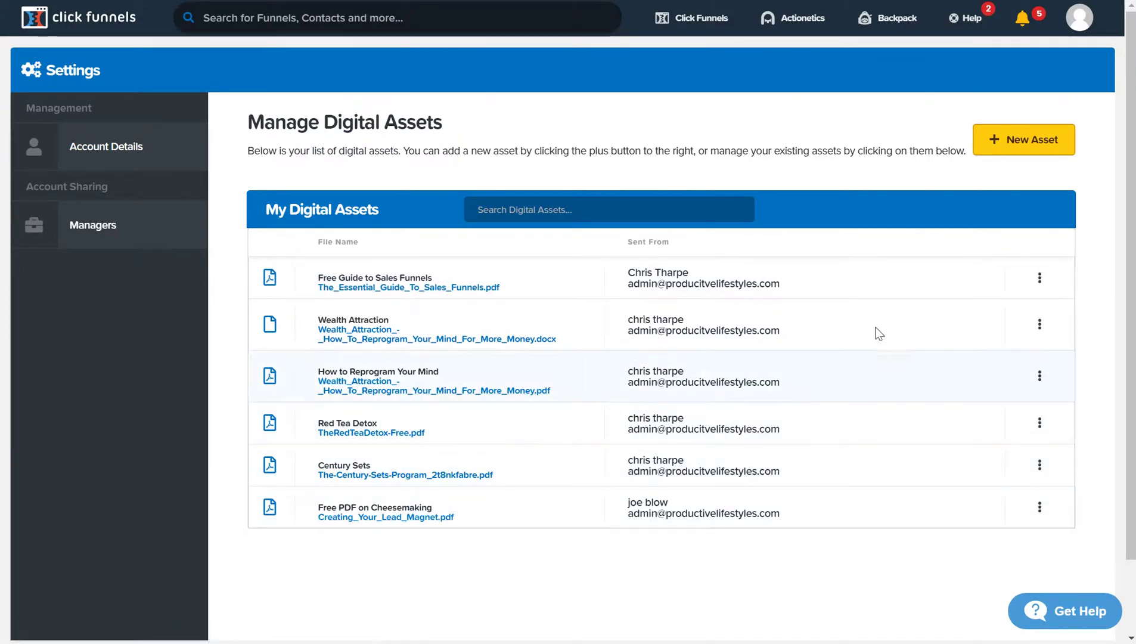
- Start a new digital asset and bring up the upload file picker
{"action": "left_click", "coordinate": [1013, 144]}
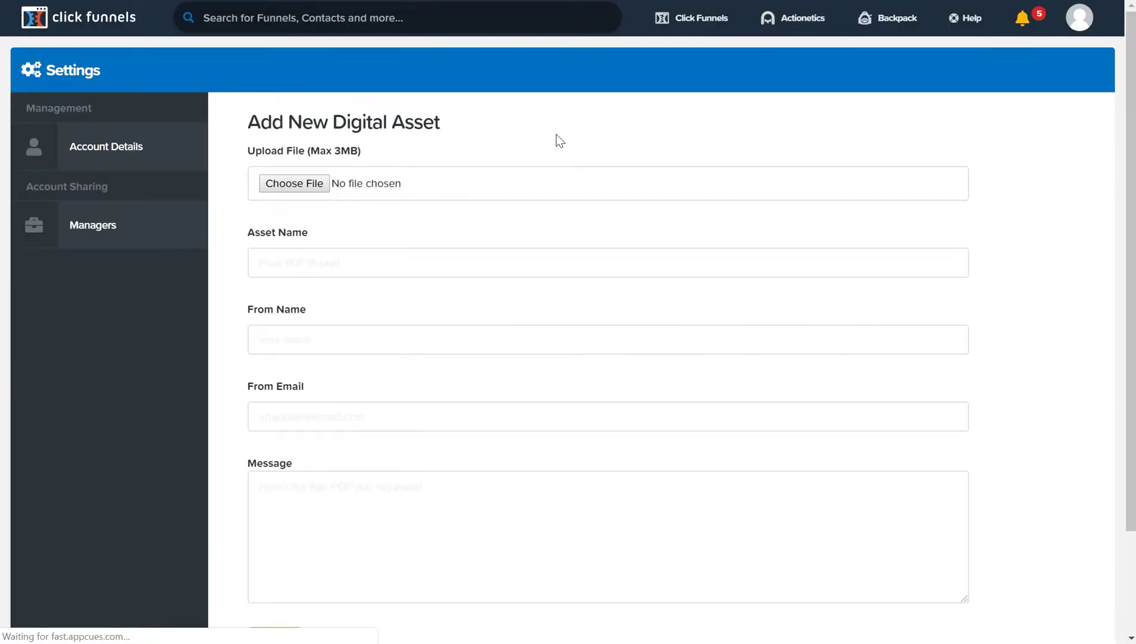
{"action": "left_click", "coordinate": [291, 183]}
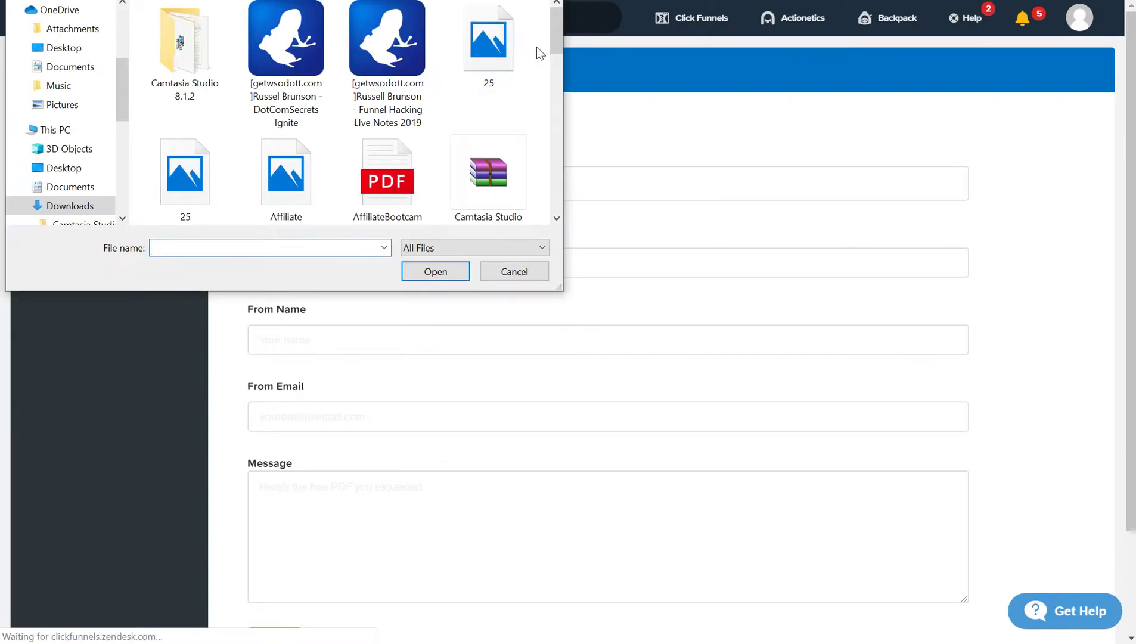
- Choose FHL2019Notes.pdf from Documents > Vuze Downloads > Funnel Hacking Live Notes
{"action": "left_click_drag", "start_coordinate": [558, 27], "coordinate": [566, 33]}
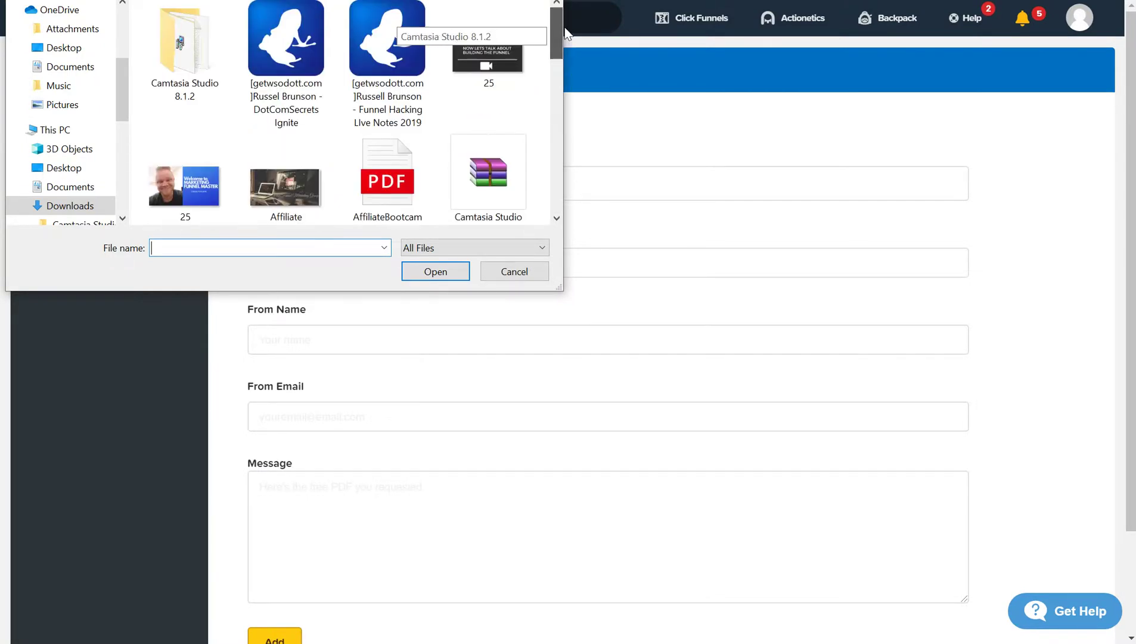
{"action": "left_click", "coordinate": [79, 73]}
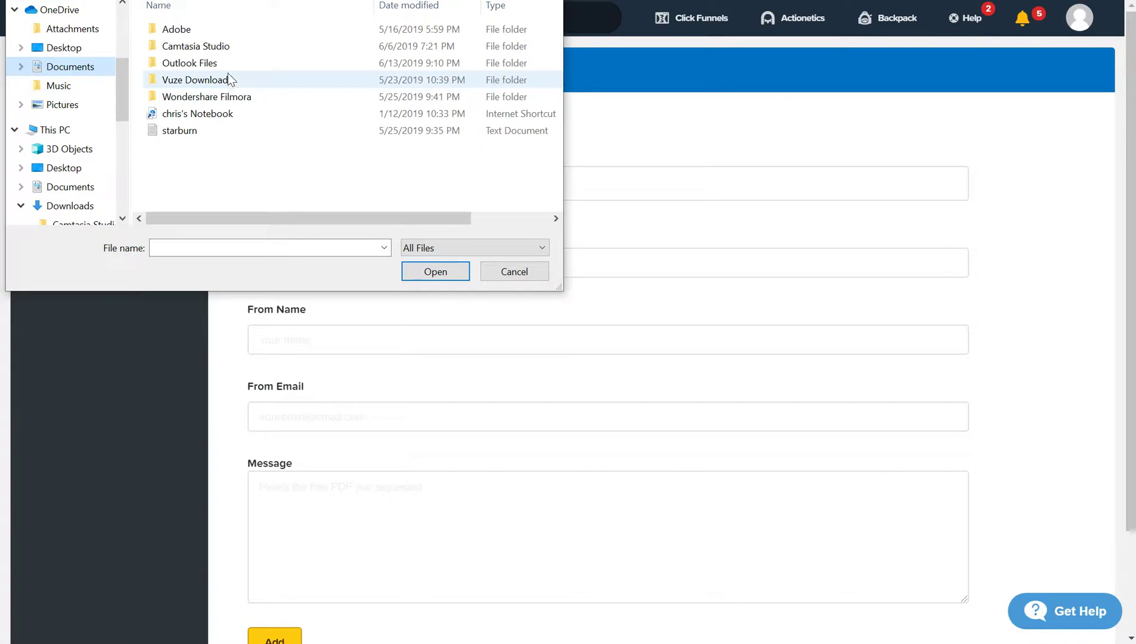
{"action": "double_click", "coordinate": [230, 31]}
{"action": "left_click", "coordinate": [232, 34]}
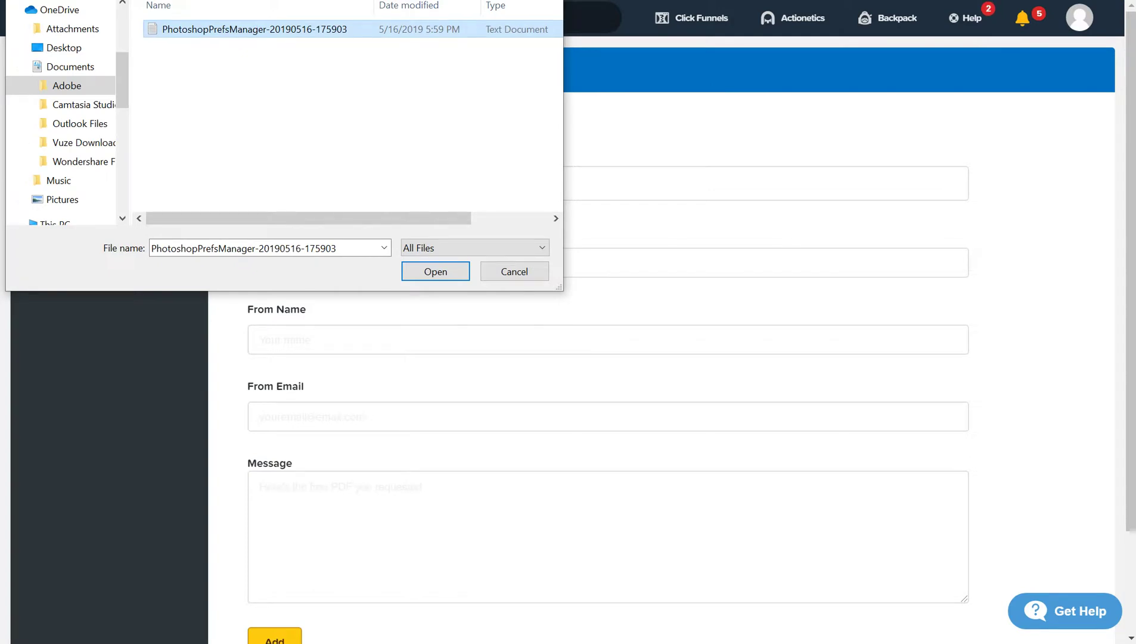
{"action": "key", "text": "alt+Up"}
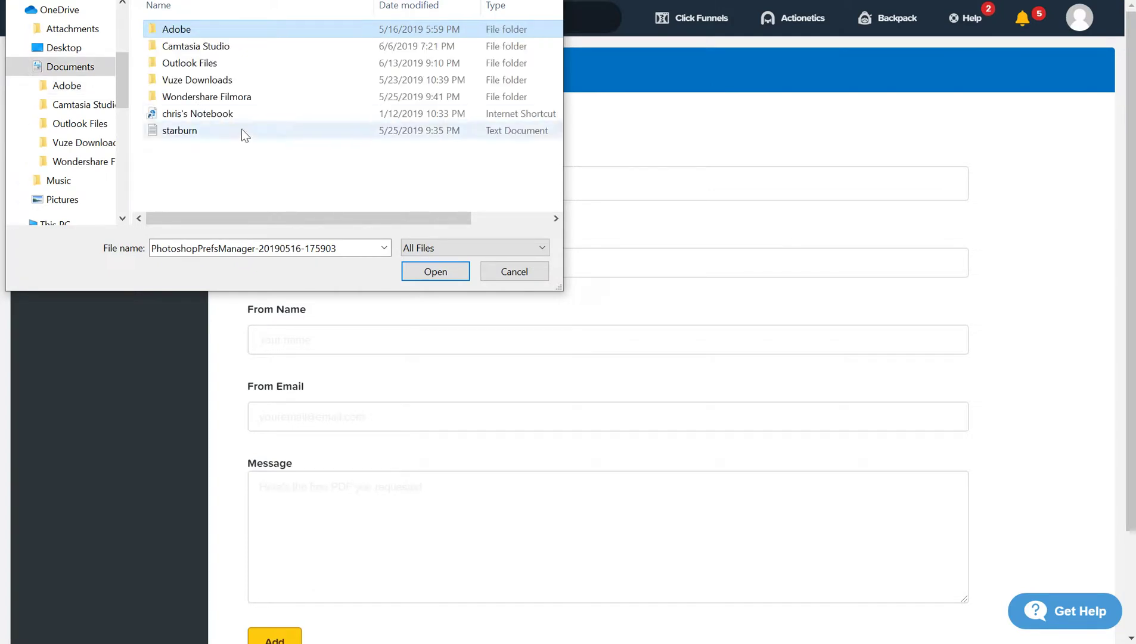
{"action": "left_click", "coordinate": [249, 83]}
{"action": "double_click", "coordinate": [249, 82]}
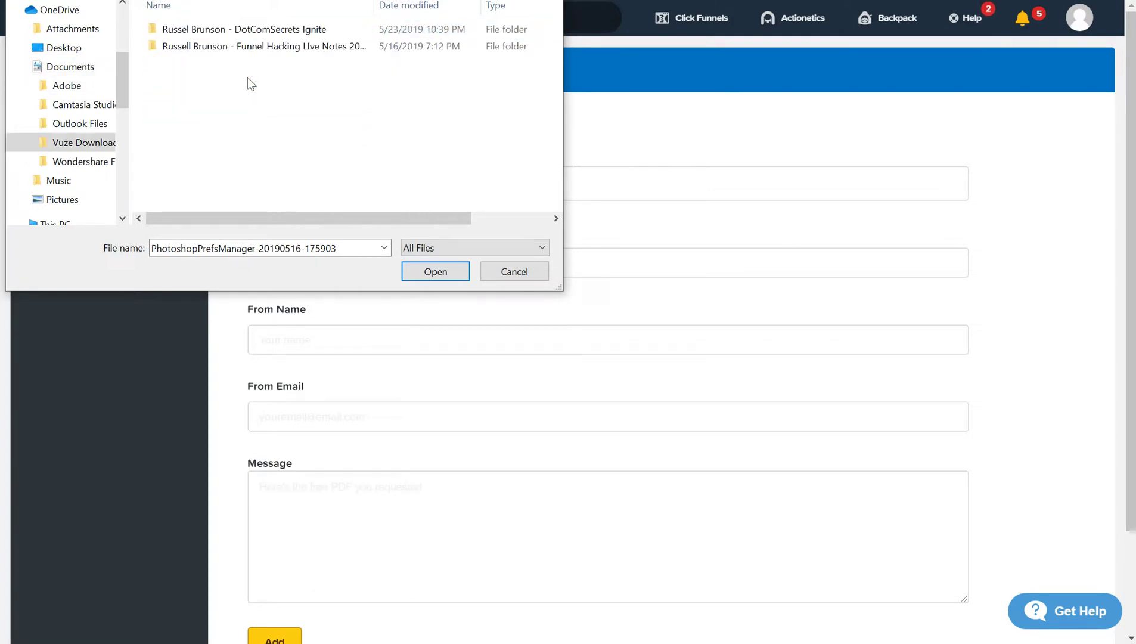
{"action": "double_click", "coordinate": [278, 46]}
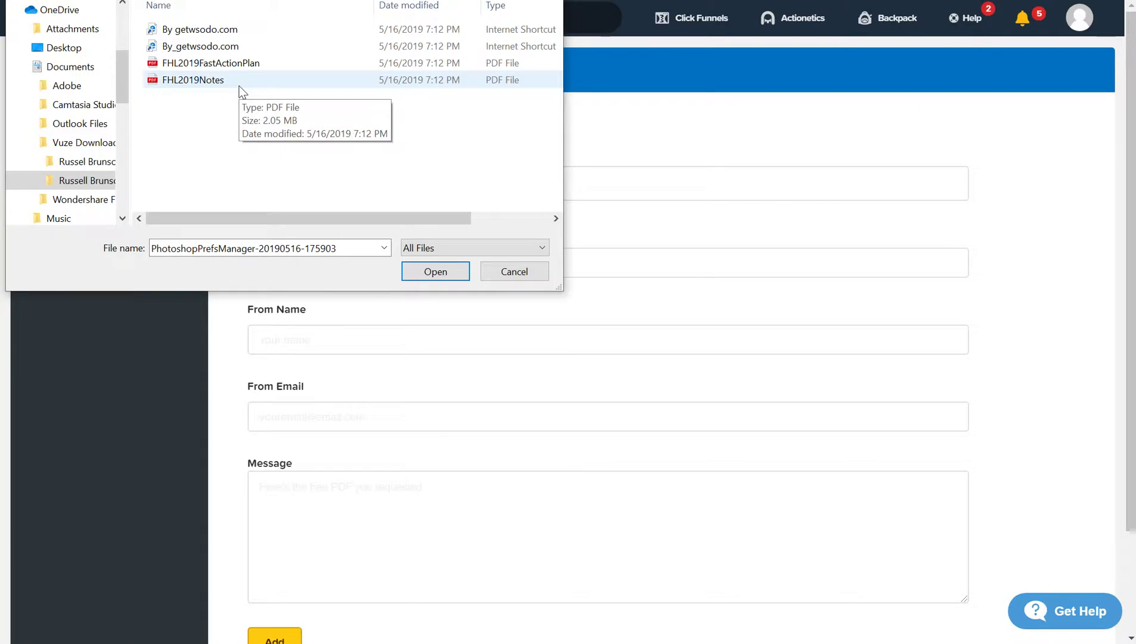
{"action": "left_click", "coordinate": [242, 92]}
- Confirm FHL2019Notes as the upload and name the asset 'Funnel Hacking Live Notes'
{"action": "left_click", "coordinate": [417, 273]}
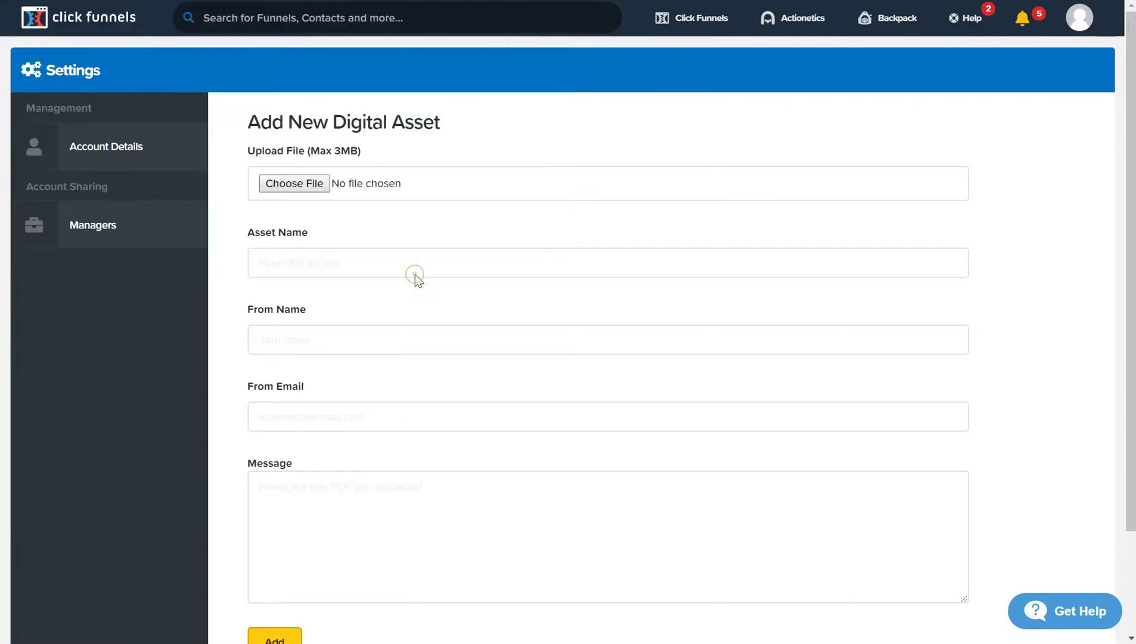
{"action": "left_click", "coordinate": [421, 254]}
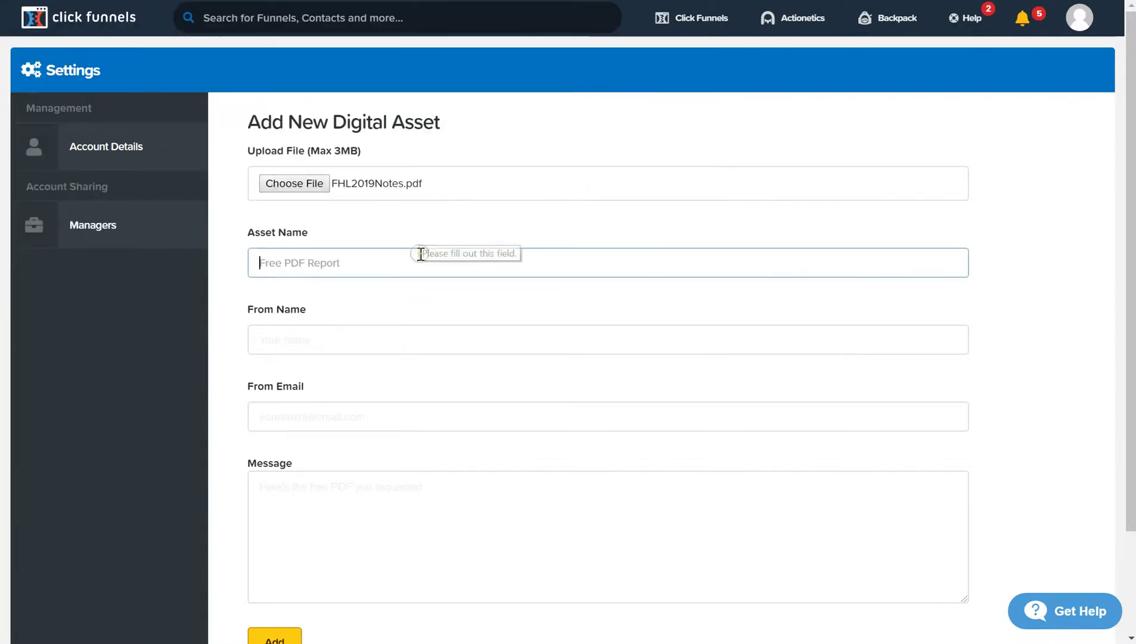
{"action": "type", "text": "Funnel "}
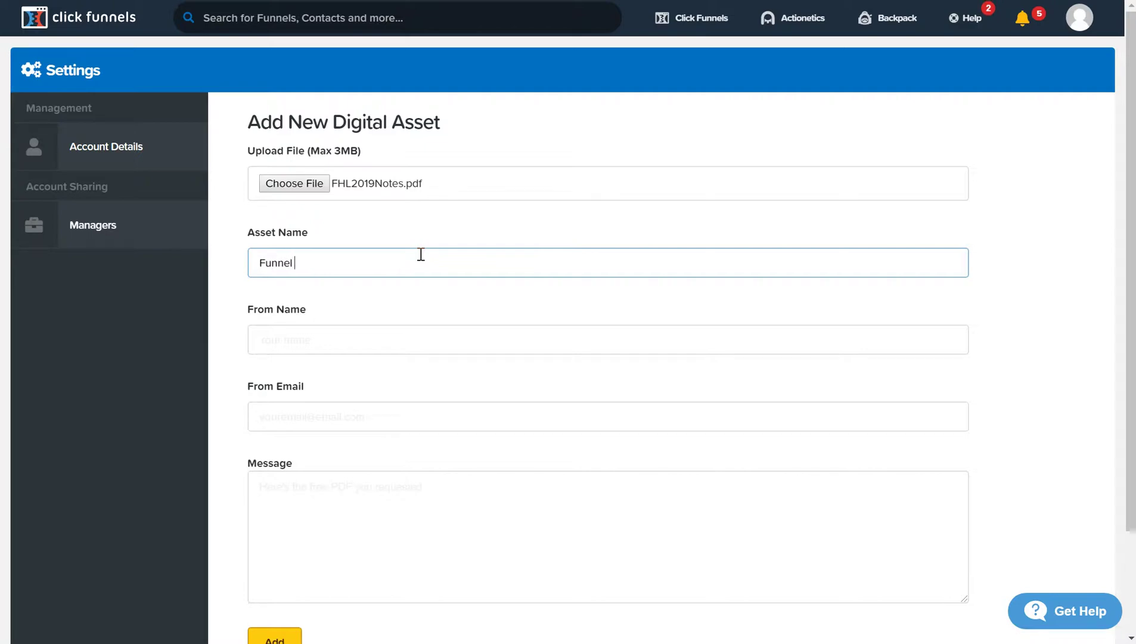
{"action": "type", "text": "Hacking Live Notes"}
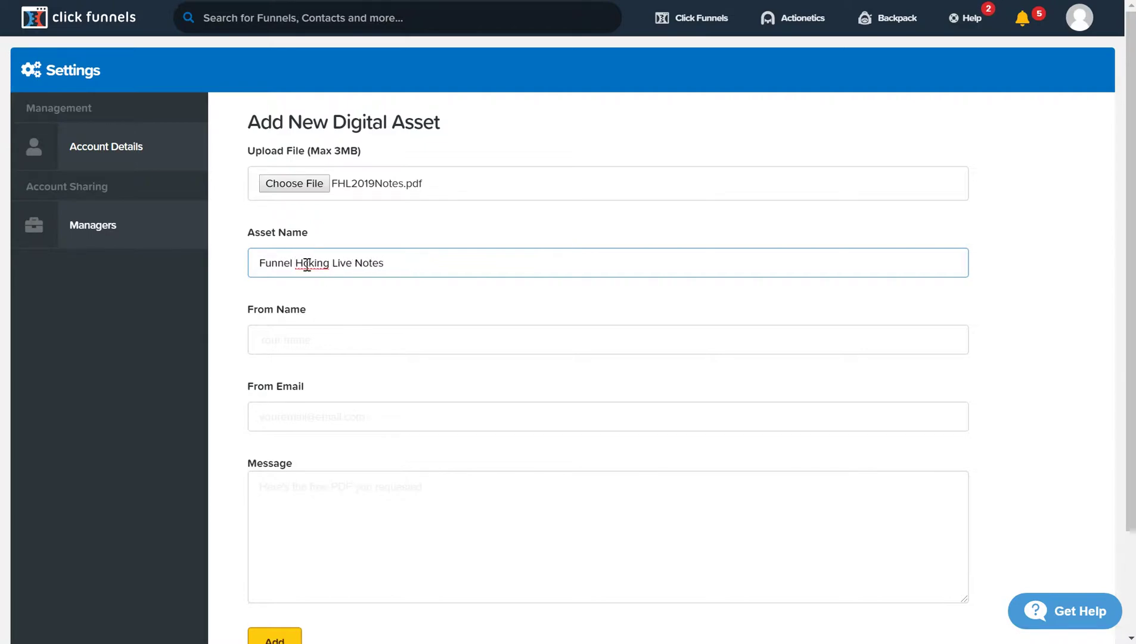
{"action": "left_click", "coordinate": [302, 263]}
{"action": "type", "text": "a"}
- Enter the sender's name in From Name and the sender's e-mail address in From Email
{"action": "left_click", "coordinate": [304, 351]}
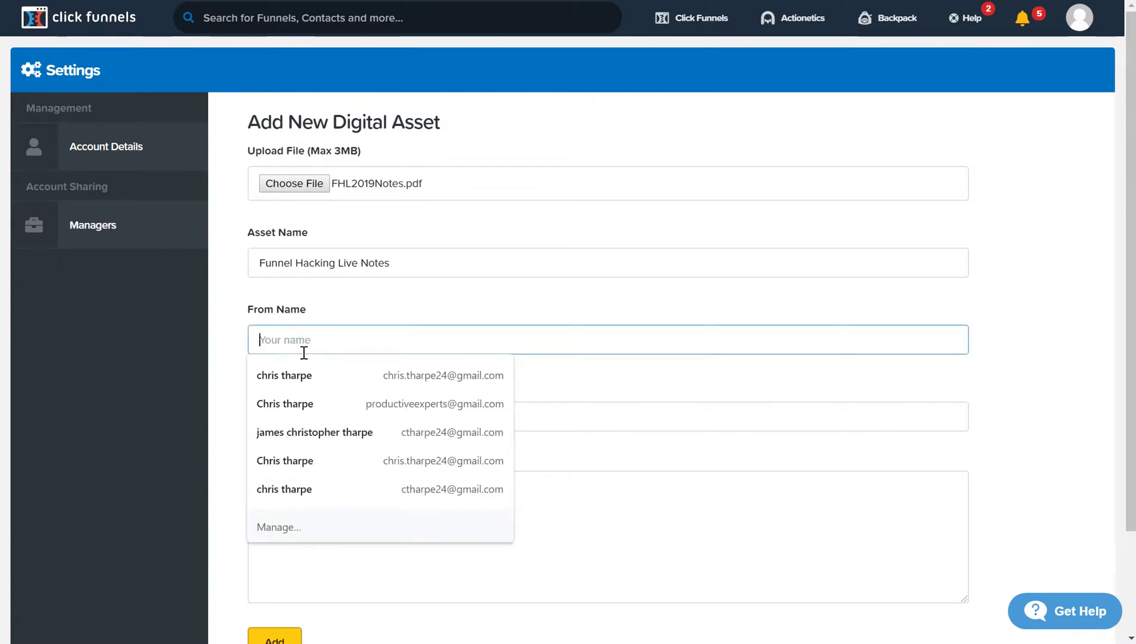
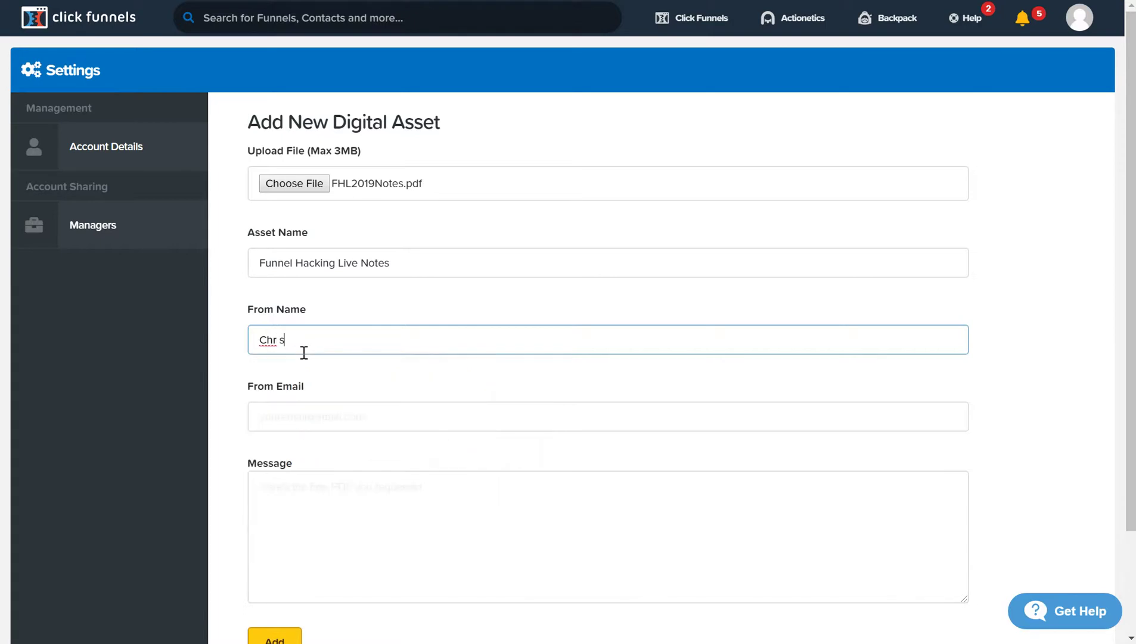
{"action": "key", "text": "BackSpace"}
{"action": "key", "text": "BackSpace"}
{"action": "key", "text": "BackSpace"}
{"action": "key", "text": "BackSpace"}
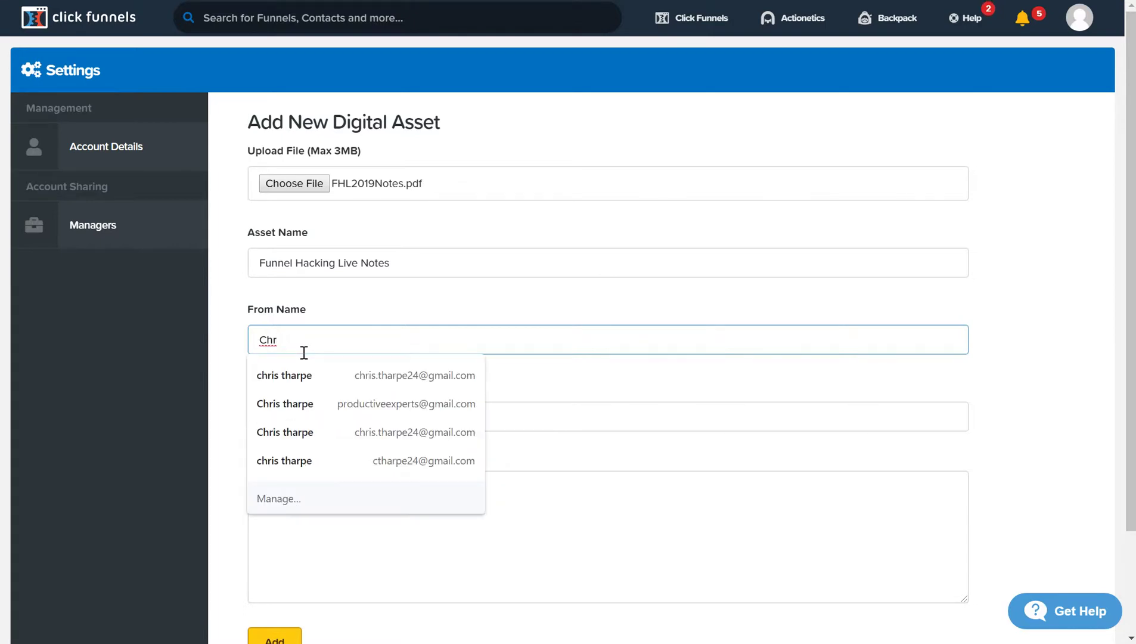
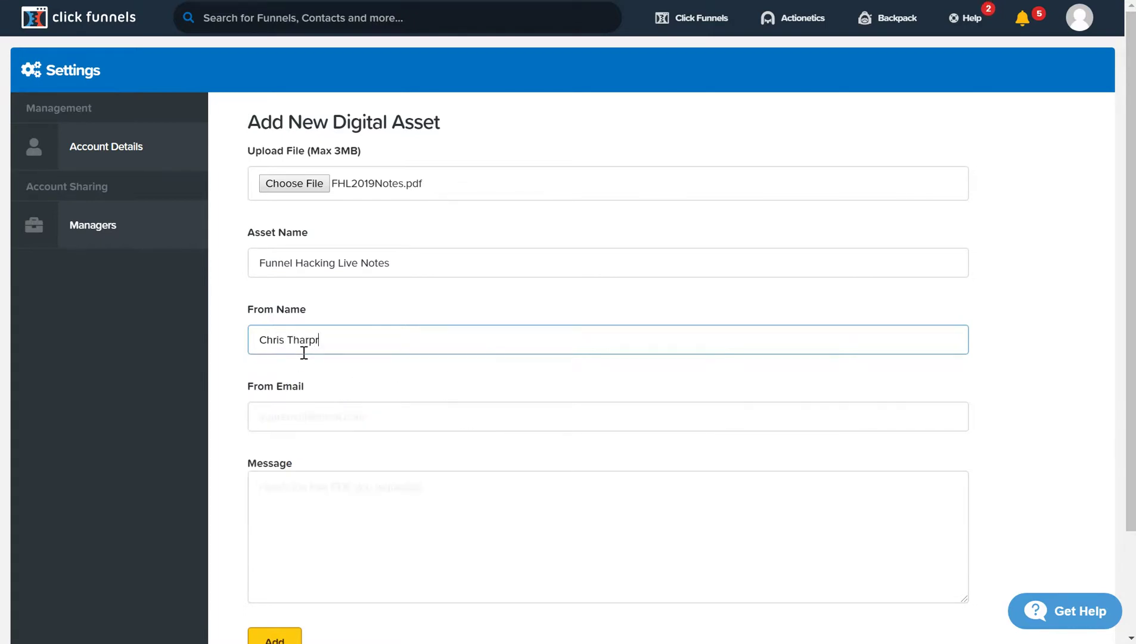
{"action": "key", "text": "BackSpace"}
{"action": "key", "text": "BackSpace"}
{"action": "key", "text": "BackSpace"}
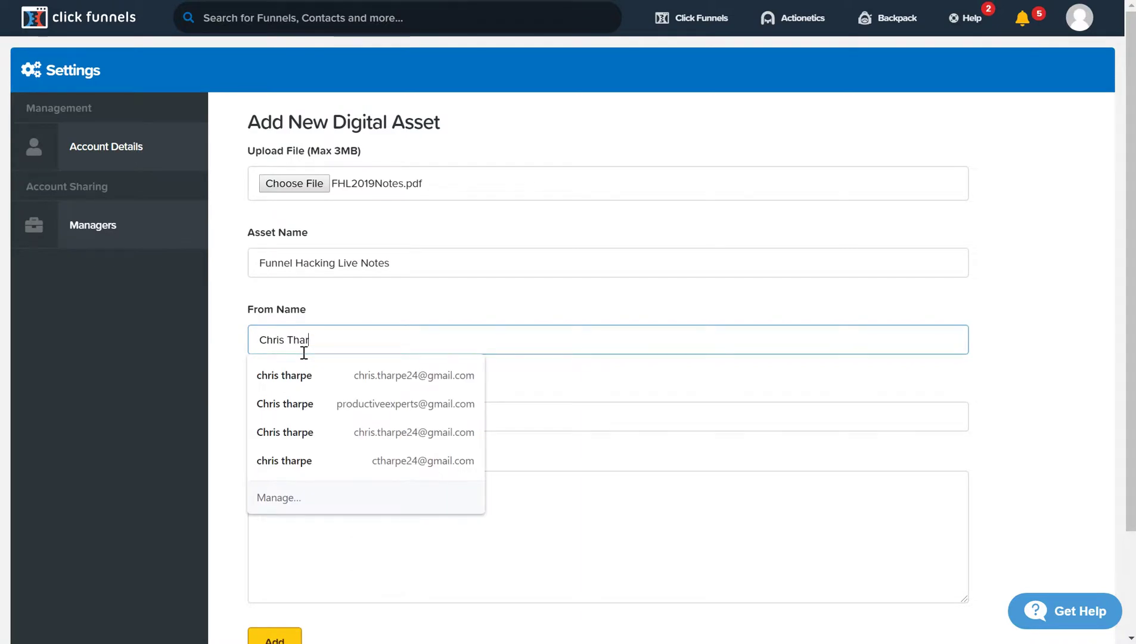
{"action": "key", "text": "Escape"}
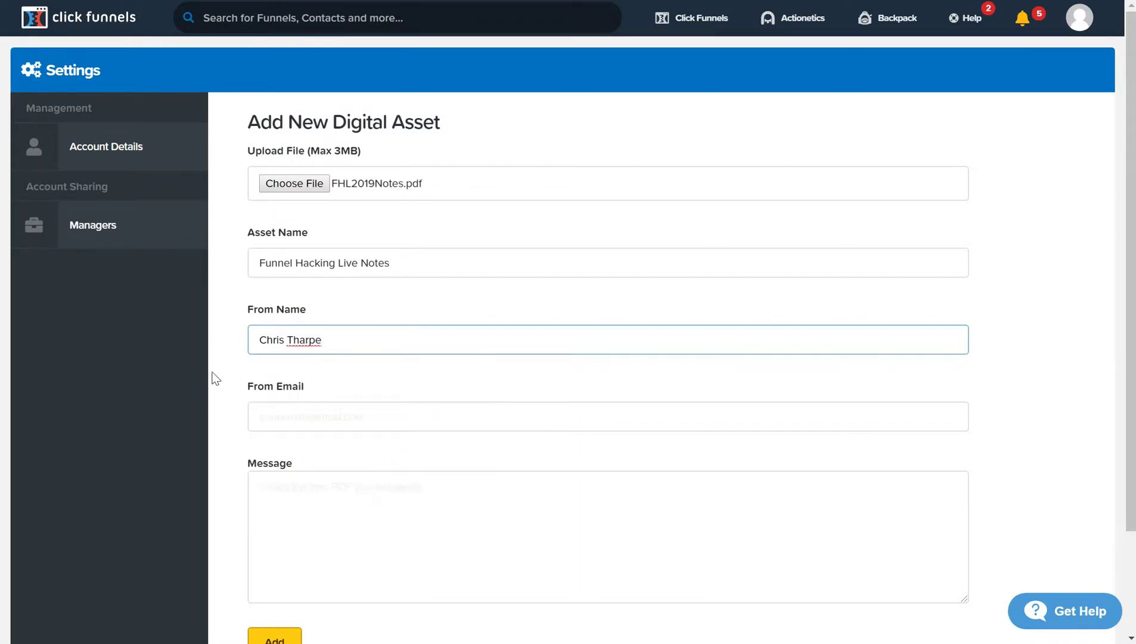
{"action": "left_click", "coordinate": [307, 425]}
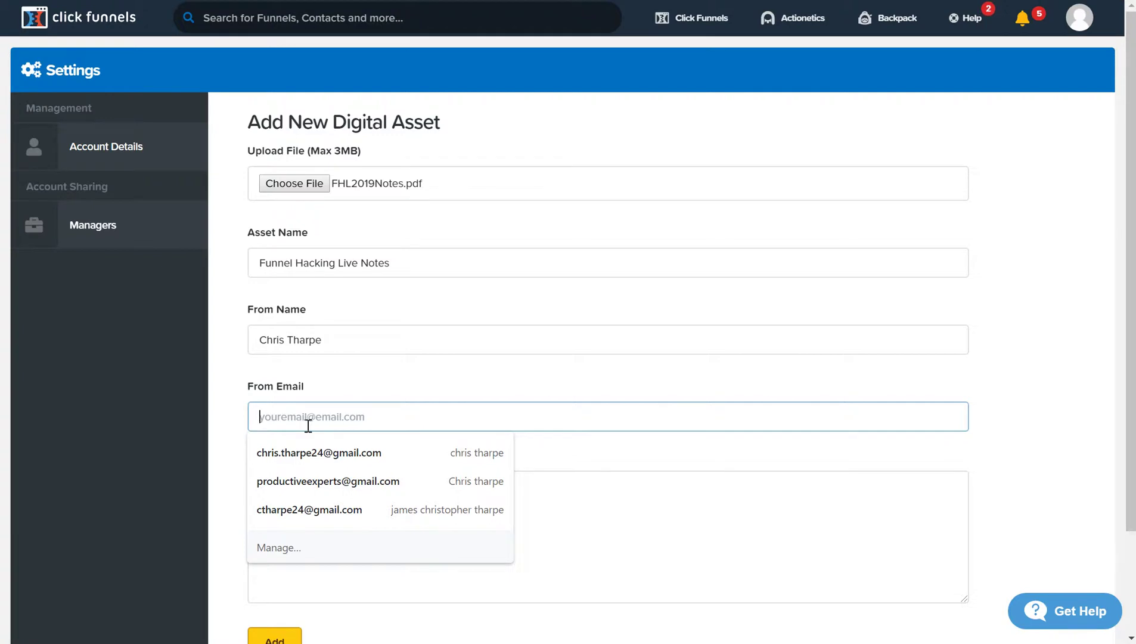
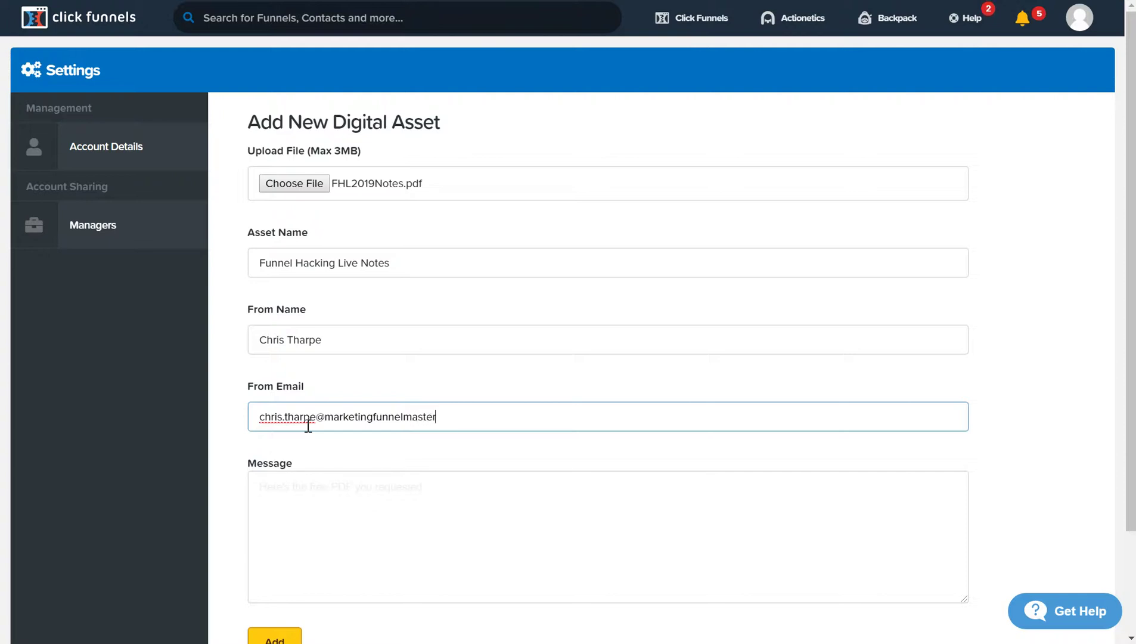
- Write the message 'Here is the PDF that you opted in for'
{"action": "left_click", "coordinate": [299, 490]}
{"action": "type", "text": "He"}
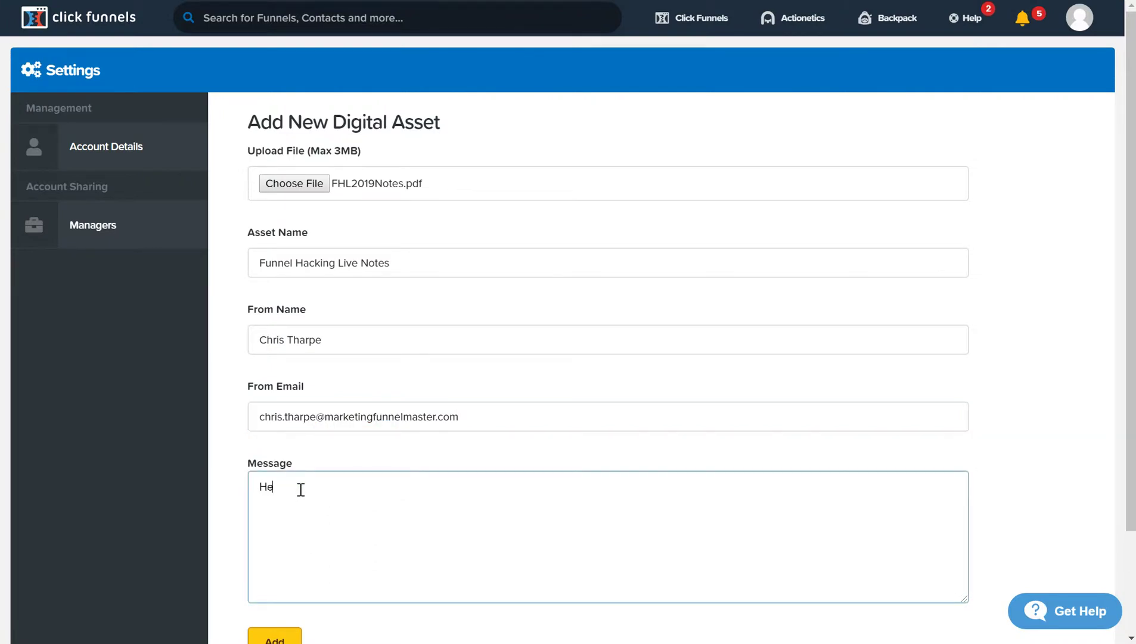
{"action": "type", "text": "re is the PDF that Yo"}
{"action": "key", "text": "BackSpace"}
{"action": "key", "text": "BackSpace"}
{"action": "key", "text": "BackSpace"}
{"action": "type", "text": "you opted in for"}
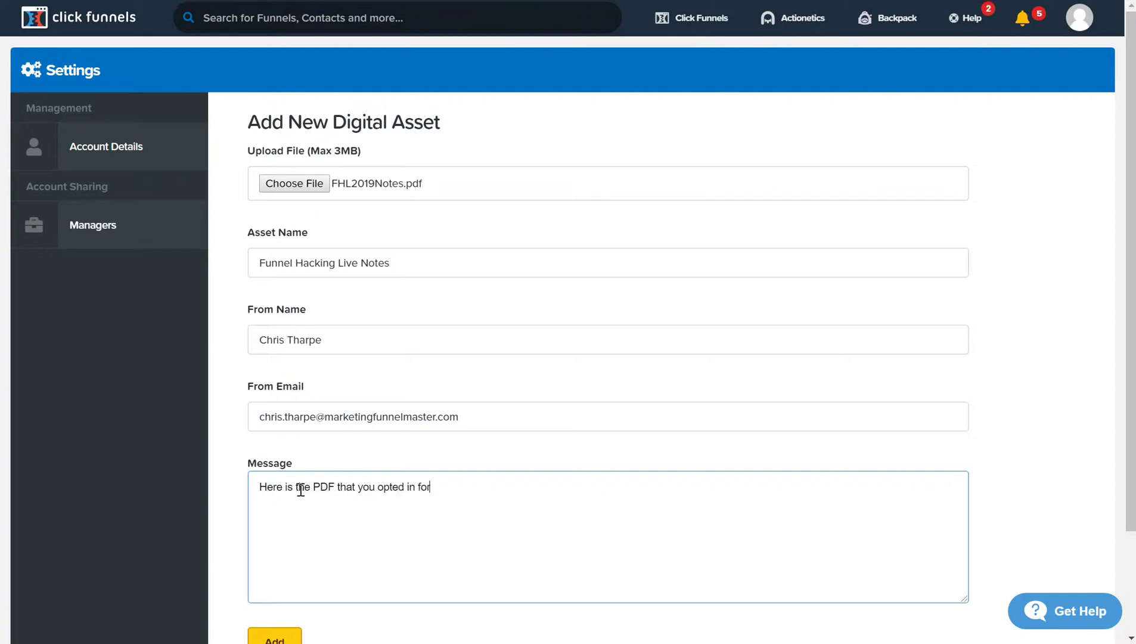
{"action": "scroll", "coordinate": [308, 610], "scroll_direction": "down", "scroll_amount": 2}
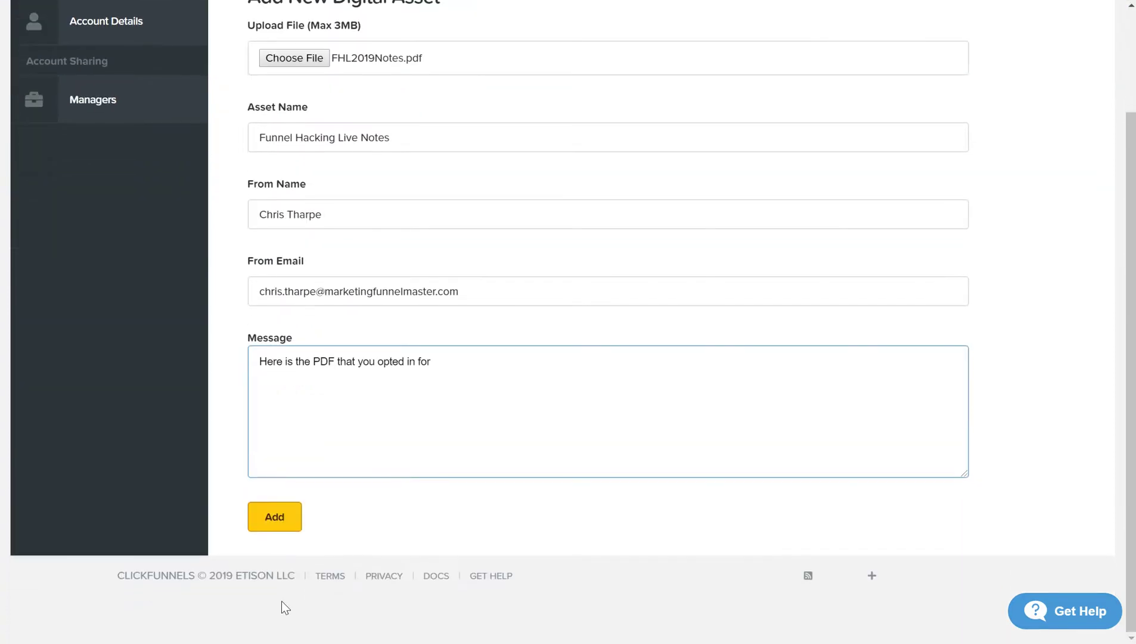
- Create the Funnel Hacking Live Notes asset, then return to the Funnels list
{"action": "left_click", "coordinate": [271, 527]}
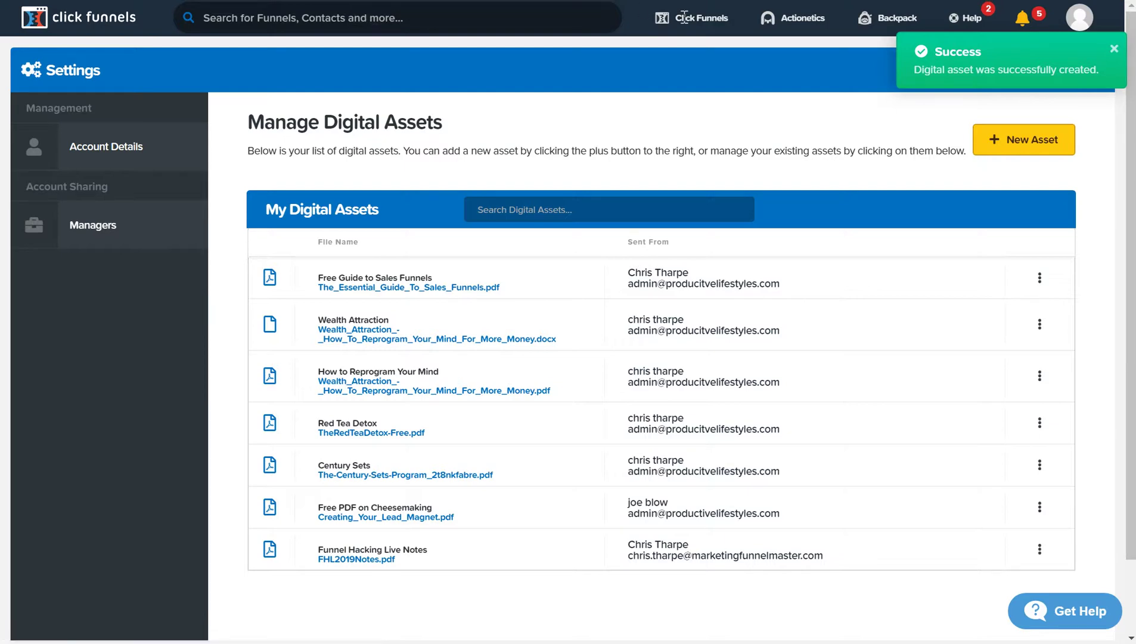
{"action": "mouse_move", "coordinate": [694, 24]}
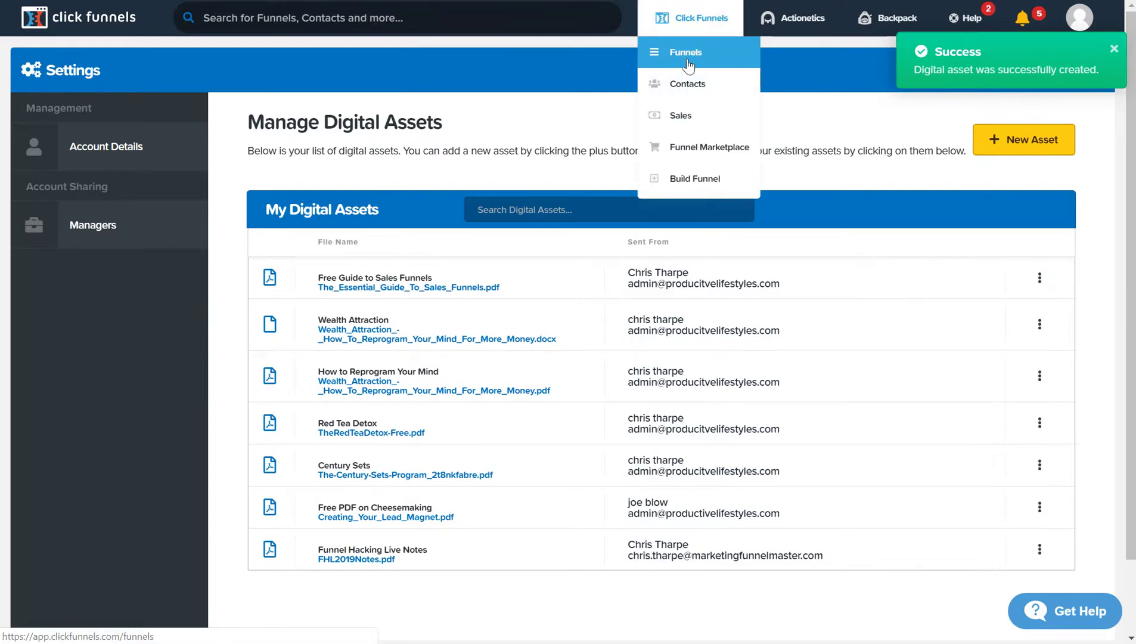
{"action": "left_click", "coordinate": [689, 64]}
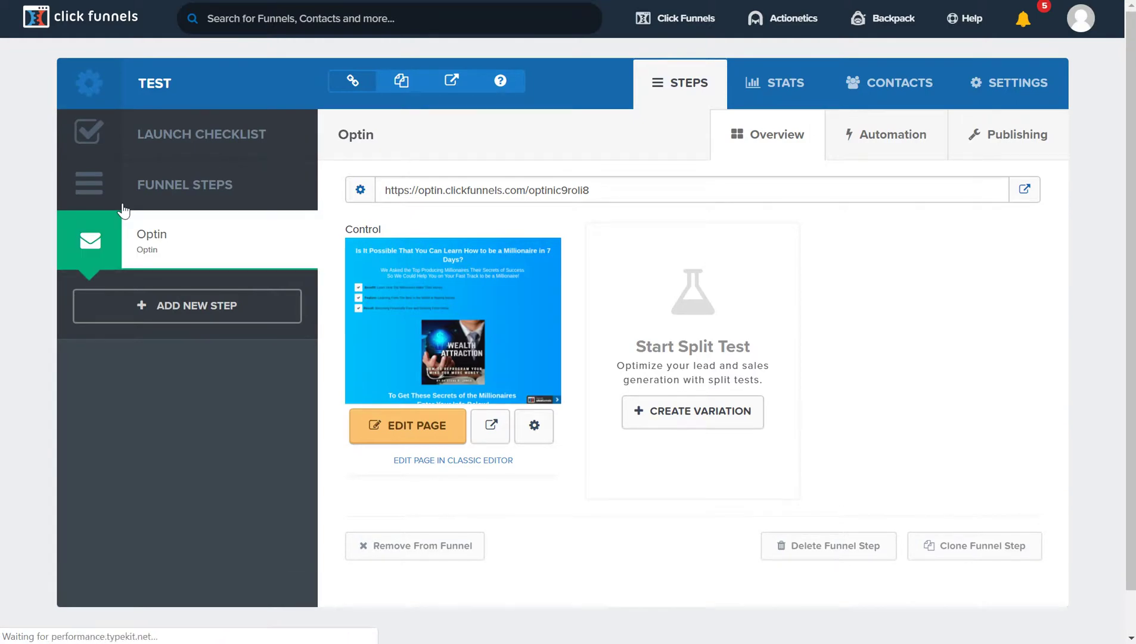
- Launch the page editor on the test funnel's Wealth Attraction Optin page
{"action": "left_click", "coordinate": [422, 440]}
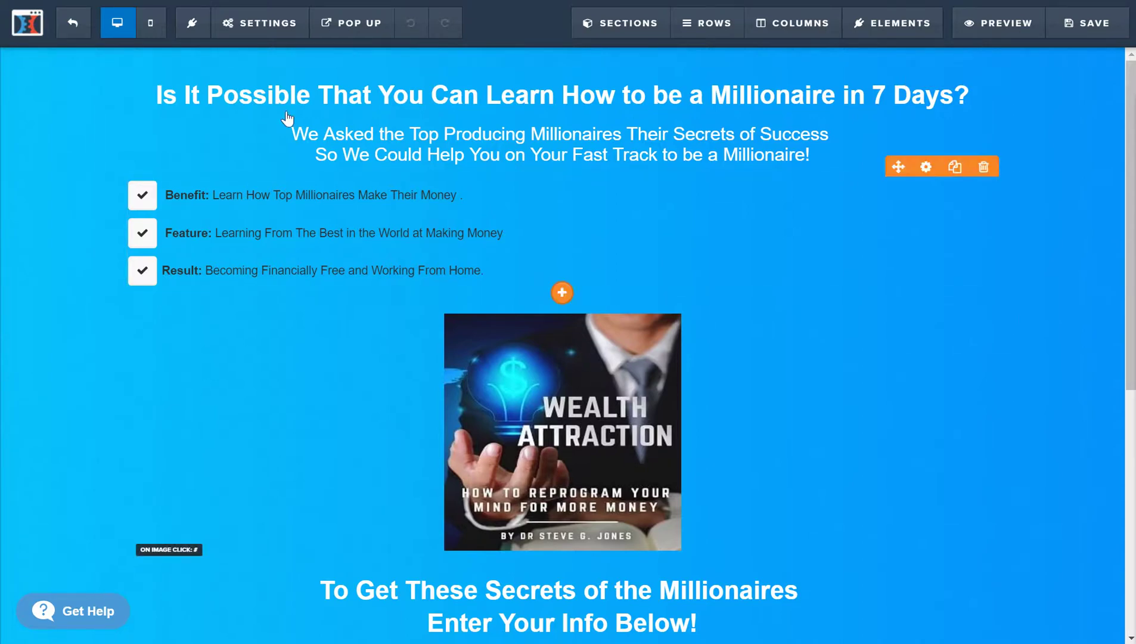
- Open the Integrations settings, try the Getresponse integration, and review its actions without choosing one
{"action": "left_click", "coordinate": [281, 33]}
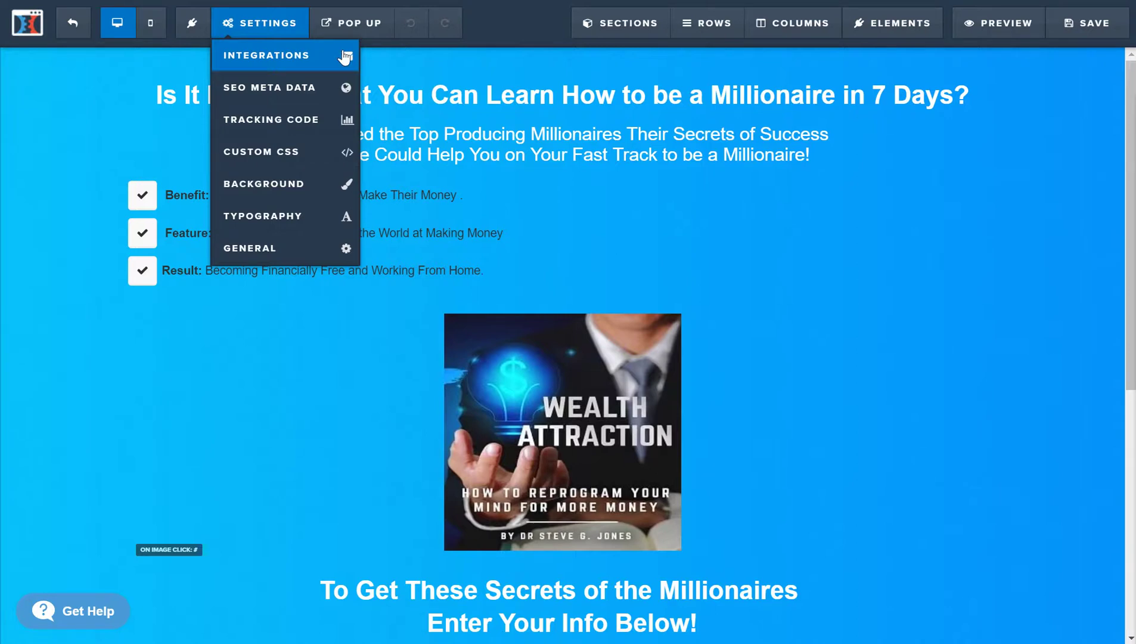
{"action": "left_click", "coordinate": [320, 57]}
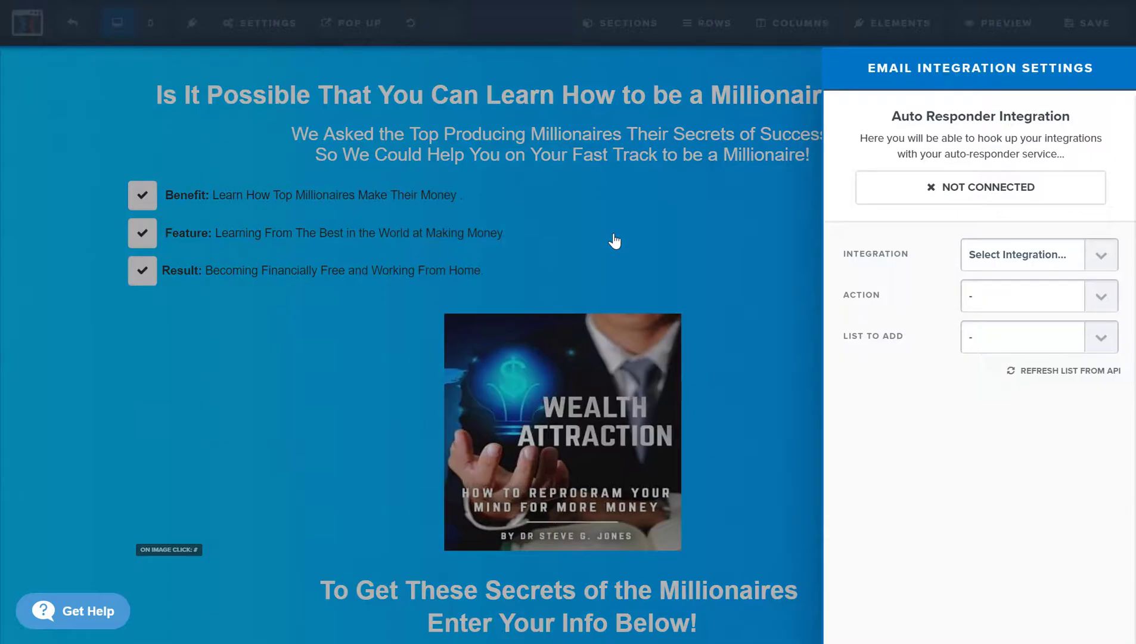
{"action": "left_click", "coordinate": [1036, 255]}
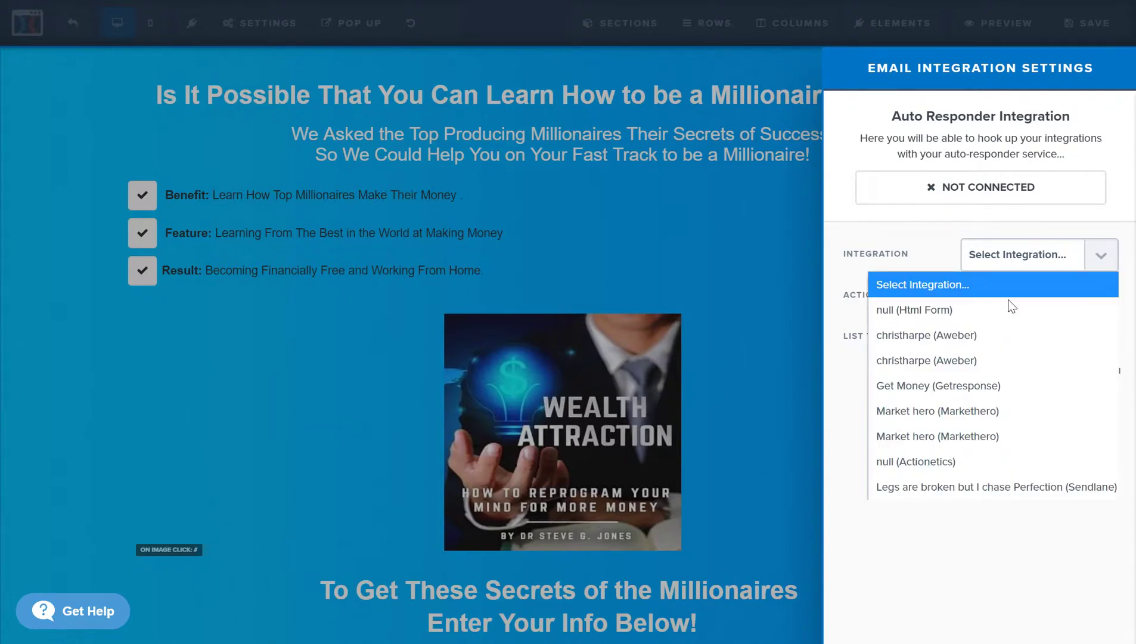
{"action": "left_click", "coordinate": [965, 387]}
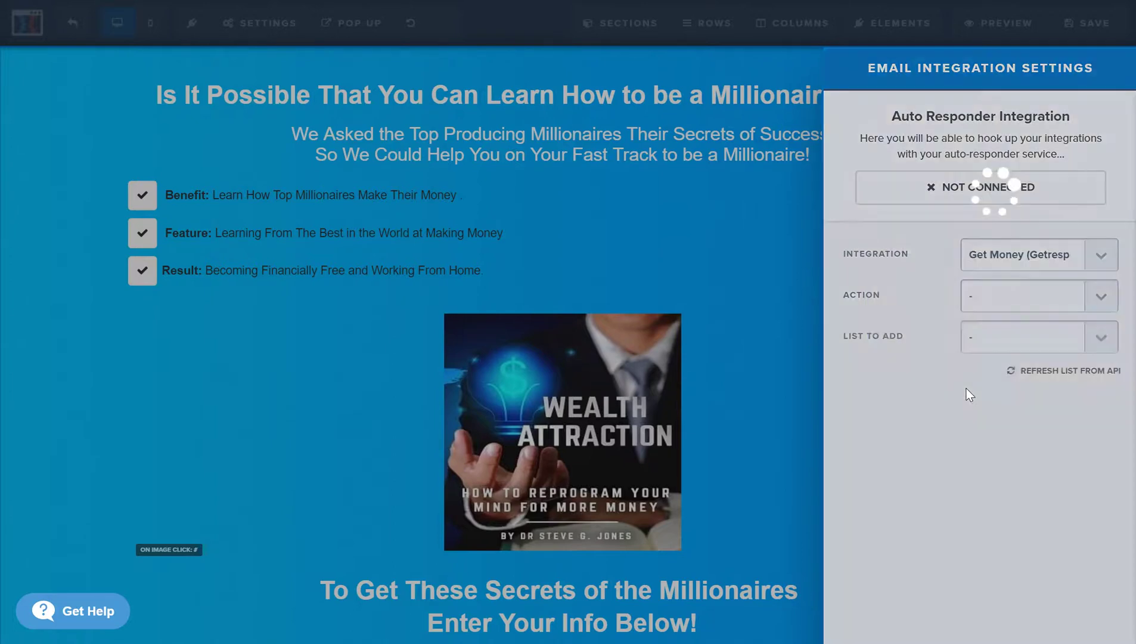
{"action": "left_click", "coordinate": [1093, 304]}
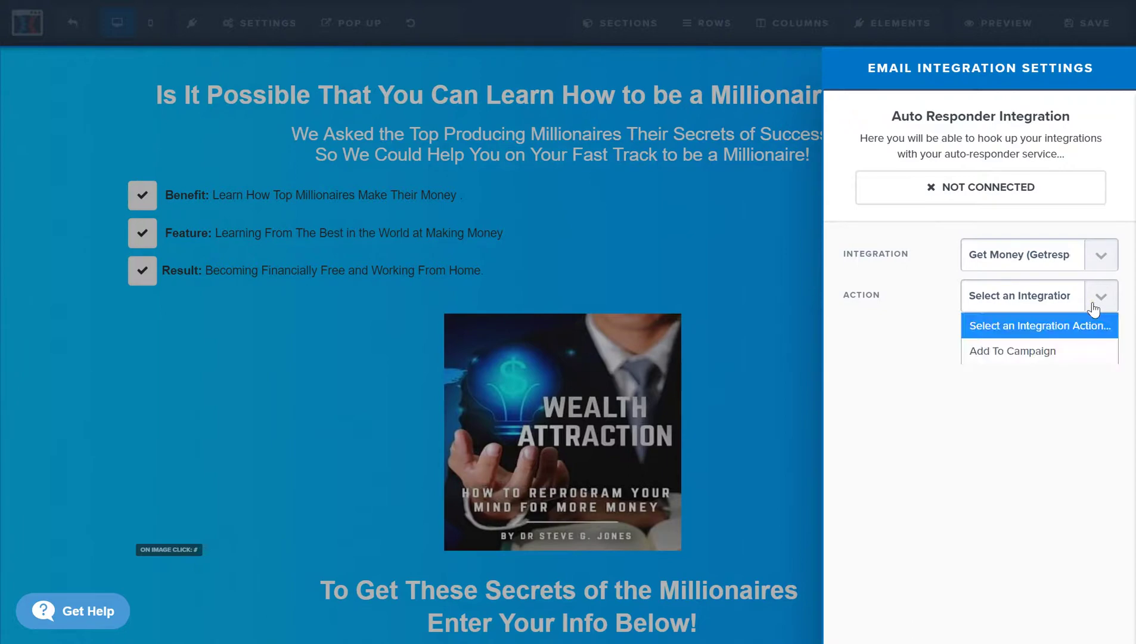
{"action": "left_click", "coordinate": [895, 343]}
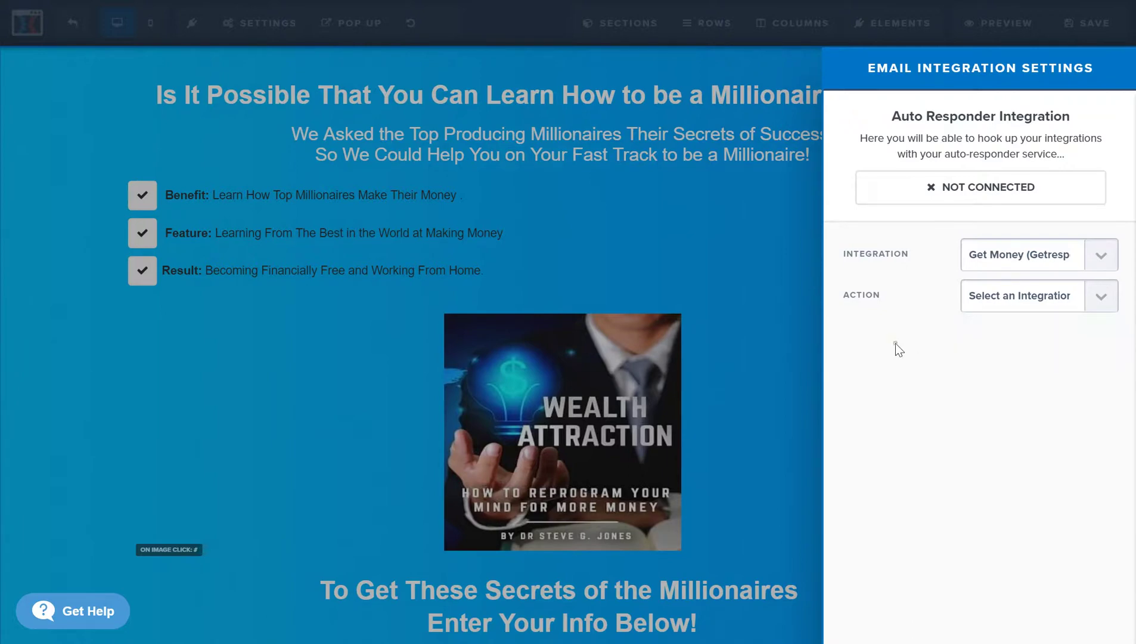
- Switch the integration to Sendlane, leaving its action unchosen
{"action": "left_click", "coordinate": [1060, 265]}
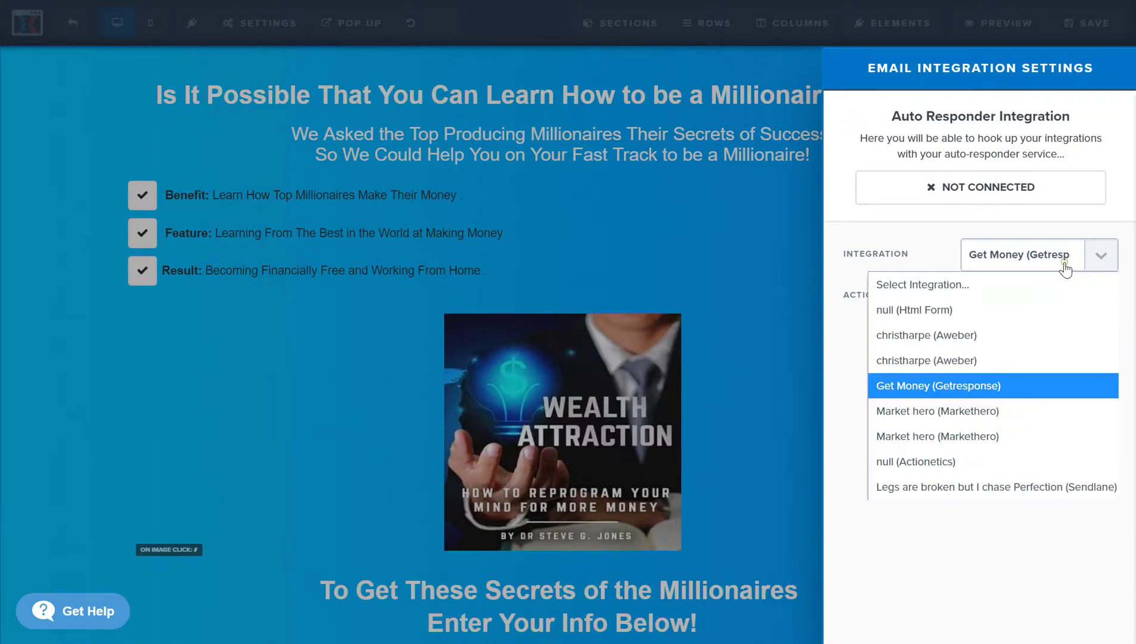
{"action": "left_click", "coordinate": [1023, 486]}
{"action": "left_click", "coordinate": [1079, 304]}
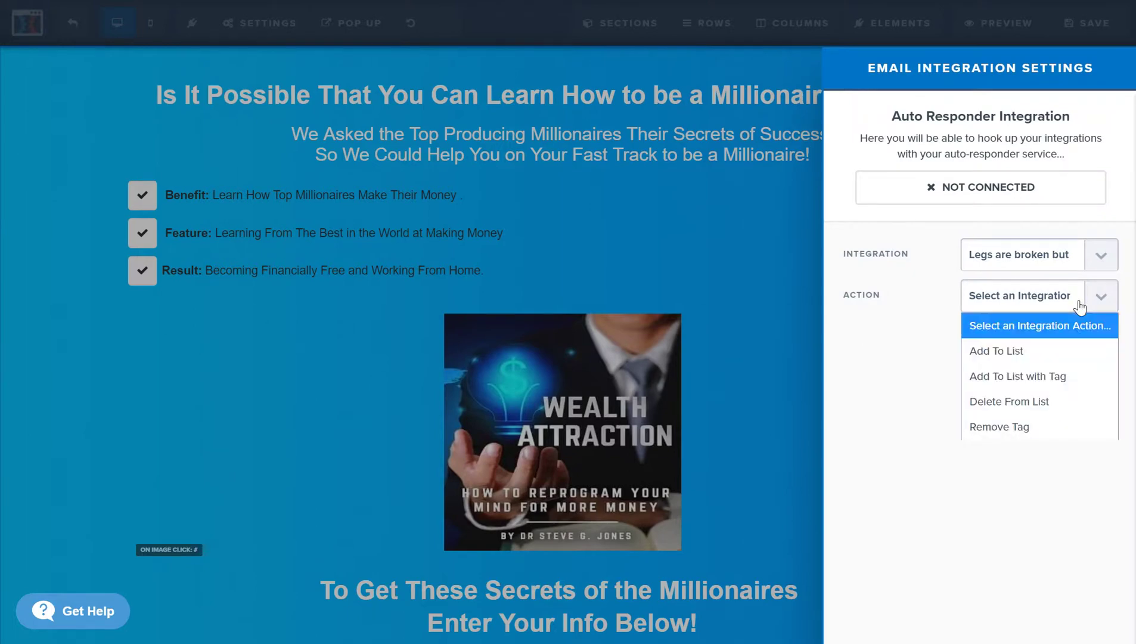
{"action": "left_click", "coordinate": [891, 392]}
{"action": "left_click", "coordinate": [1067, 263]}
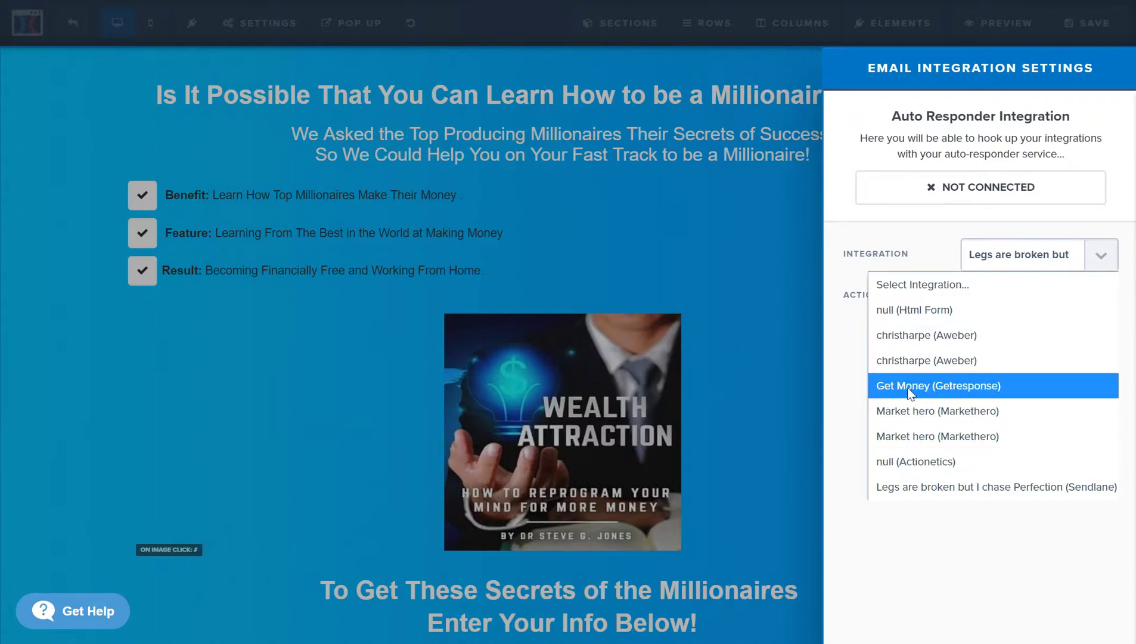
{"action": "left_click", "coordinate": [1023, 488]}
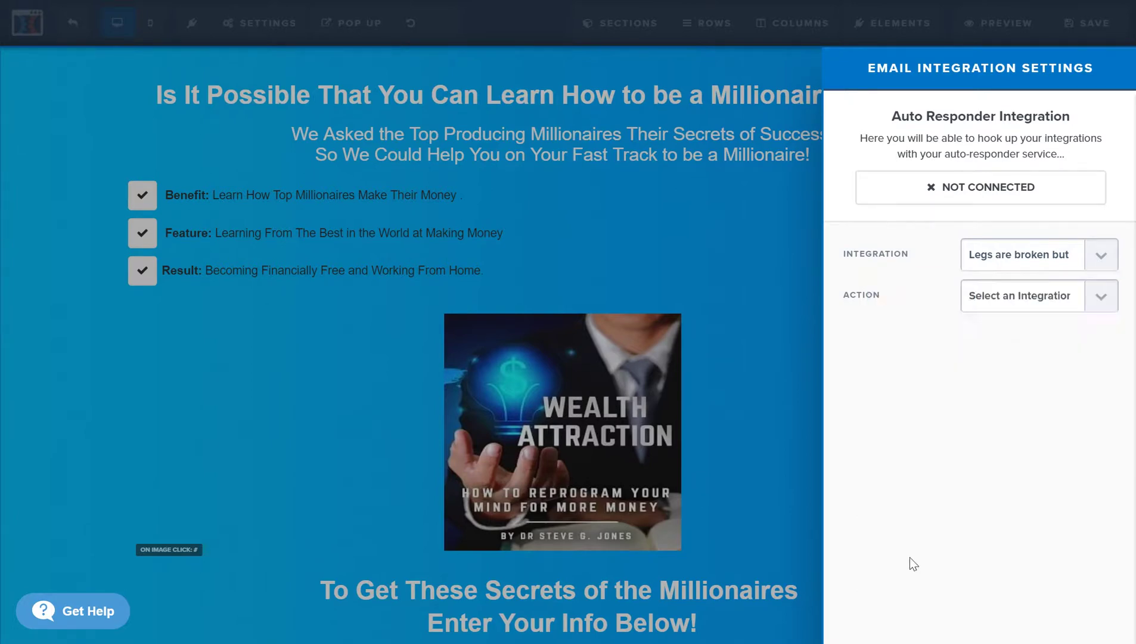
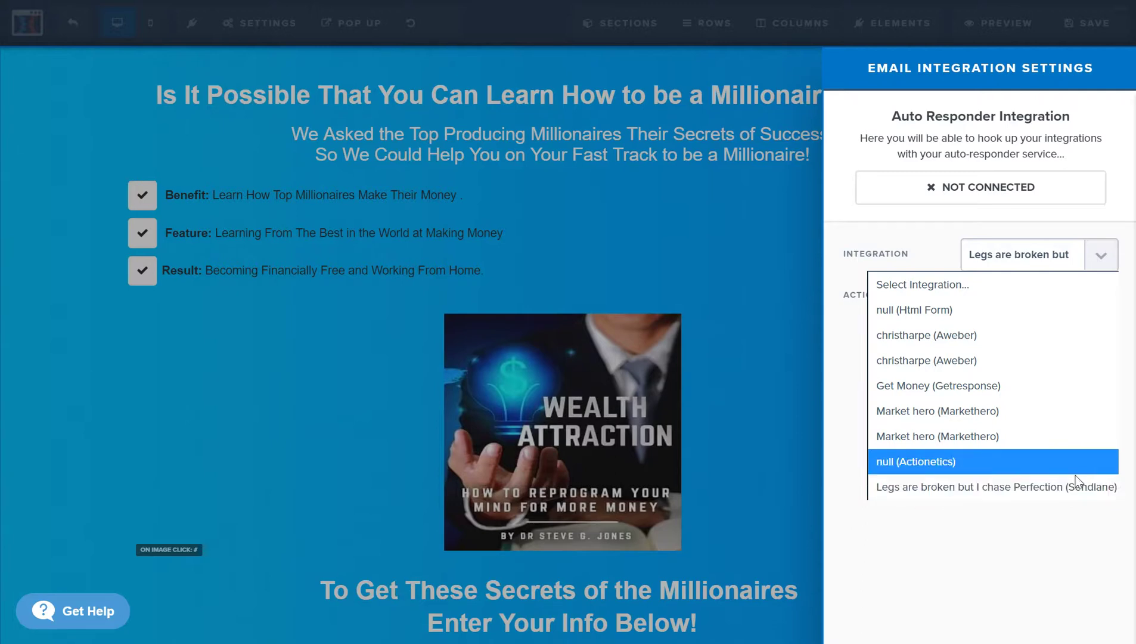
- Try switching the autoresponder integration to Market Hero and dismiss the resulting API error
{"action": "left_click", "coordinate": [983, 552]}
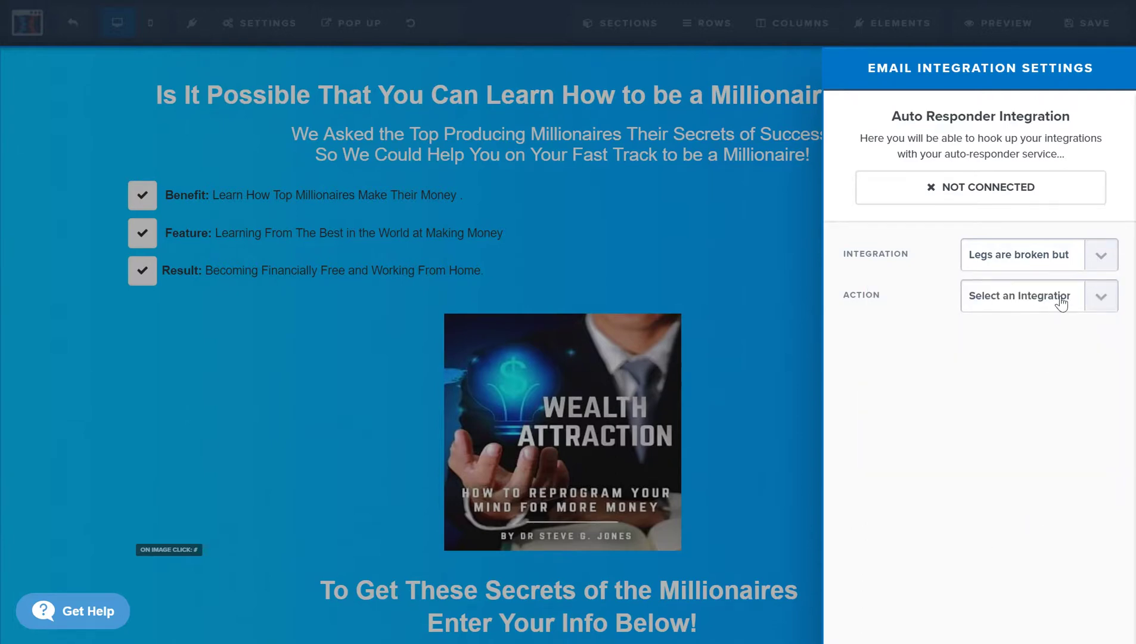
{"action": "left_click", "coordinate": [1001, 305]}
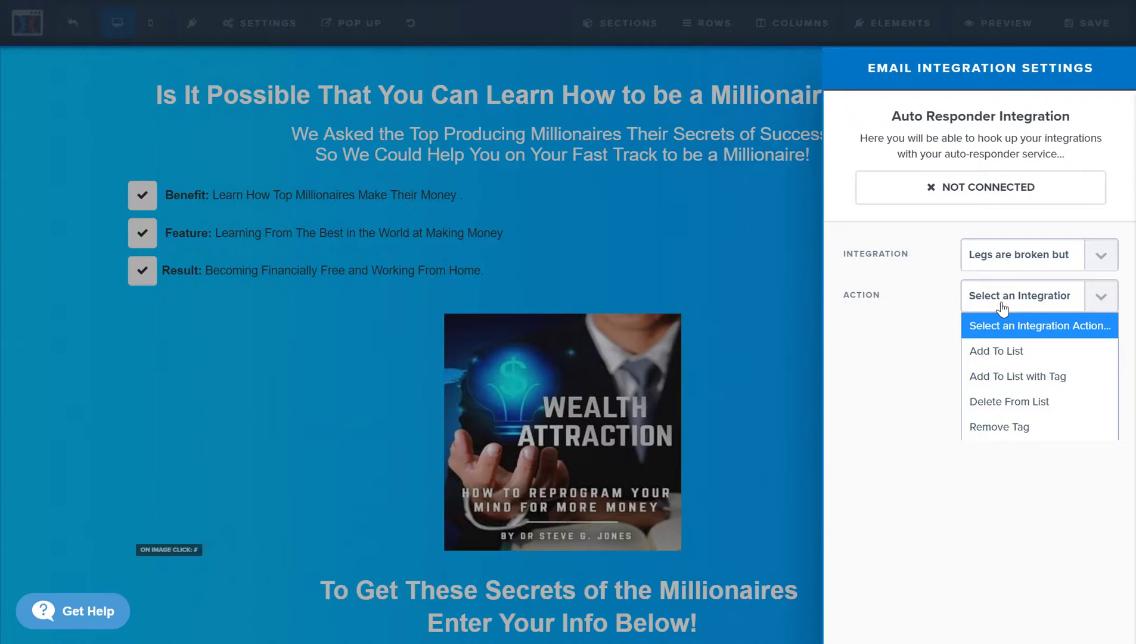
{"action": "left_click", "coordinate": [1026, 253]}
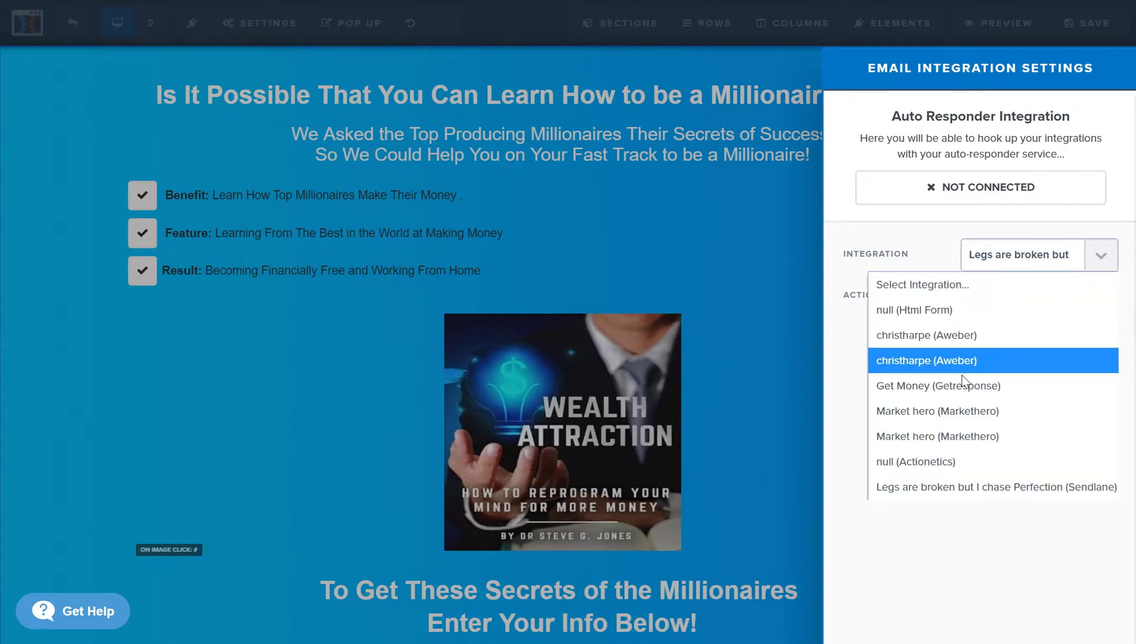
{"action": "left_click", "coordinate": [945, 410]}
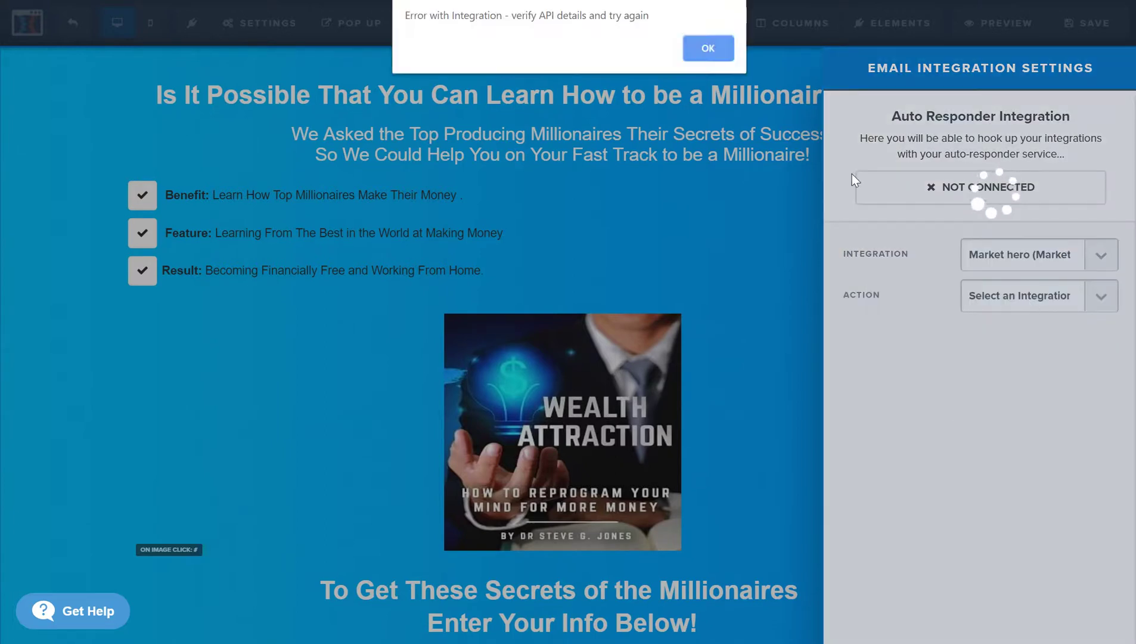
{"action": "left_click", "coordinate": [707, 48]}
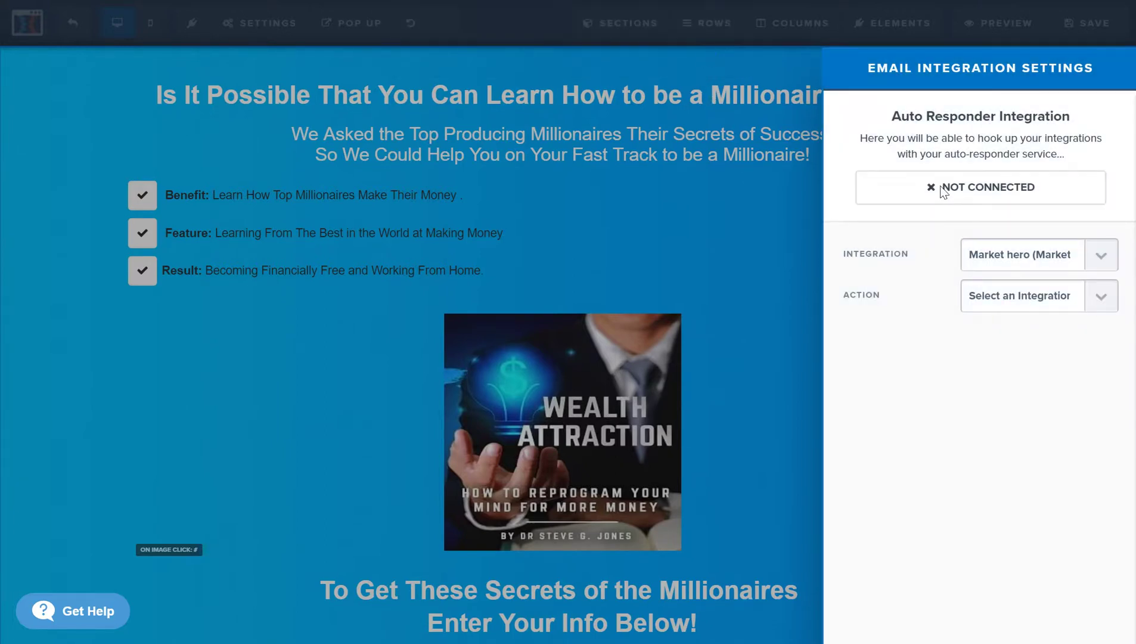
- Choose Sendlane with action Add To List and the Path to Passive Income list
{"action": "left_click", "coordinate": [1039, 269]}
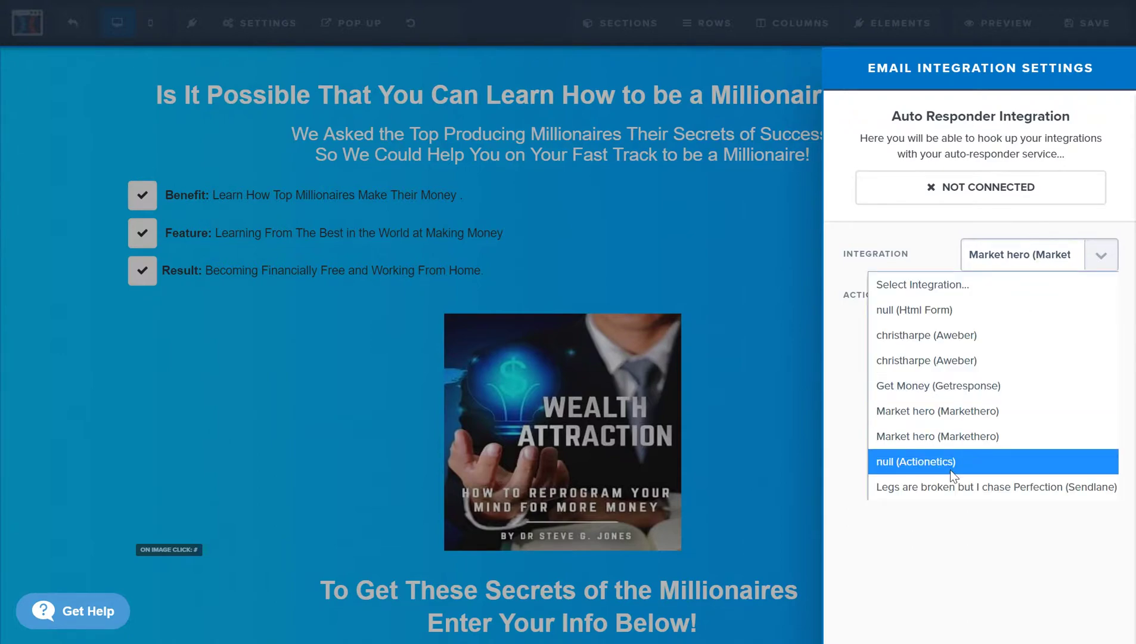
{"action": "left_click", "coordinate": [948, 481]}
{"action": "left_click", "coordinate": [1030, 296]}
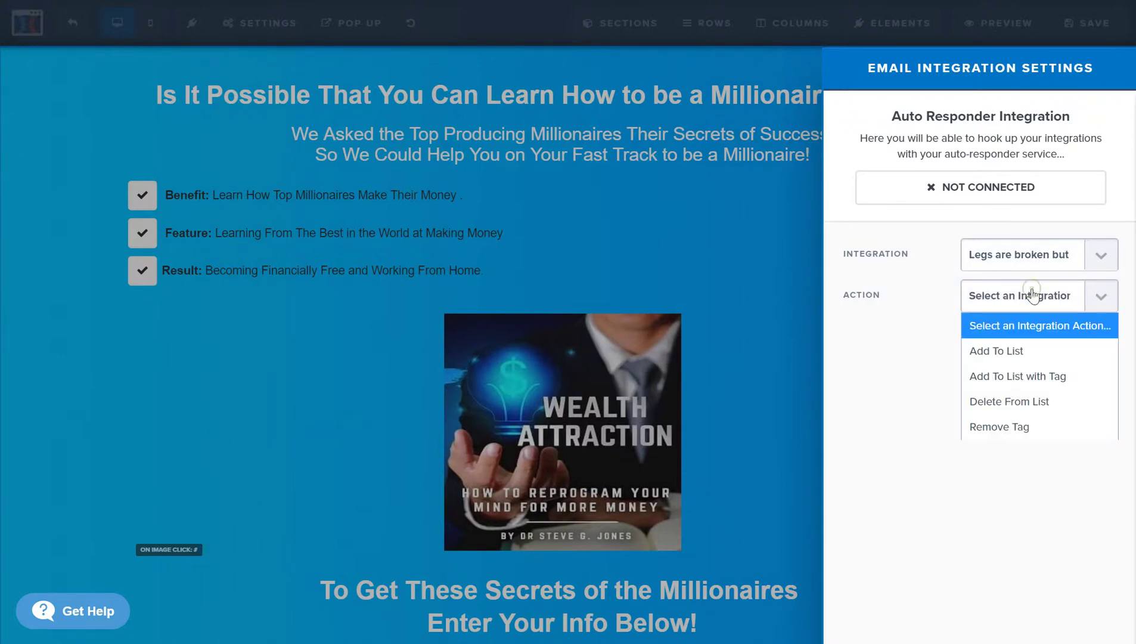
{"action": "left_click", "coordinate": [1020, 350]}
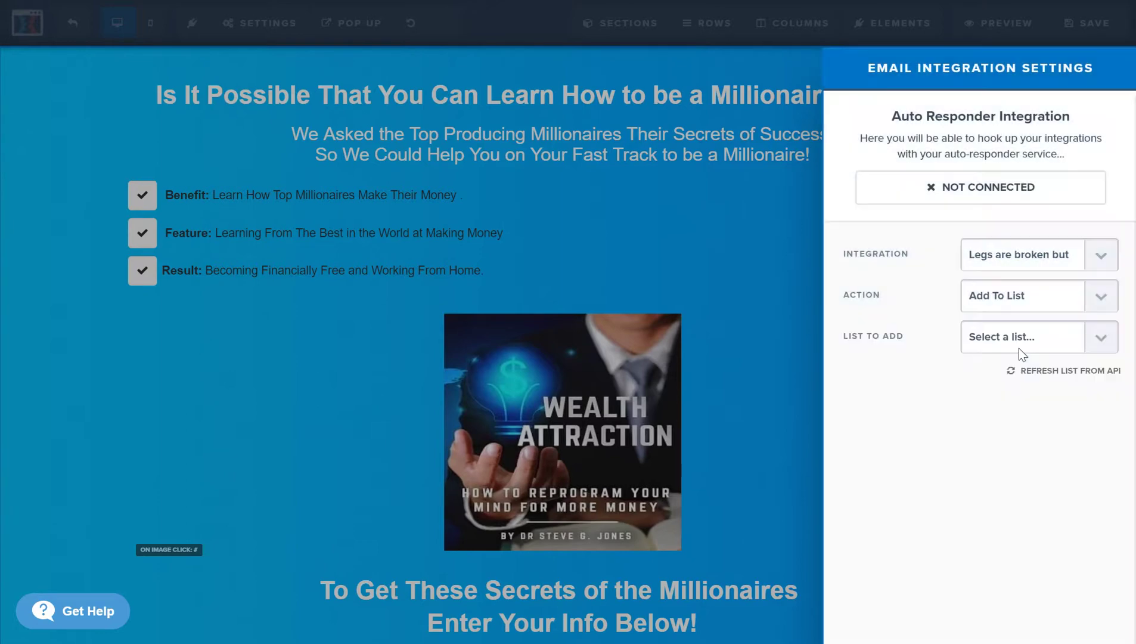
{"action": "left_click", "coordinate": [1020, 347]}
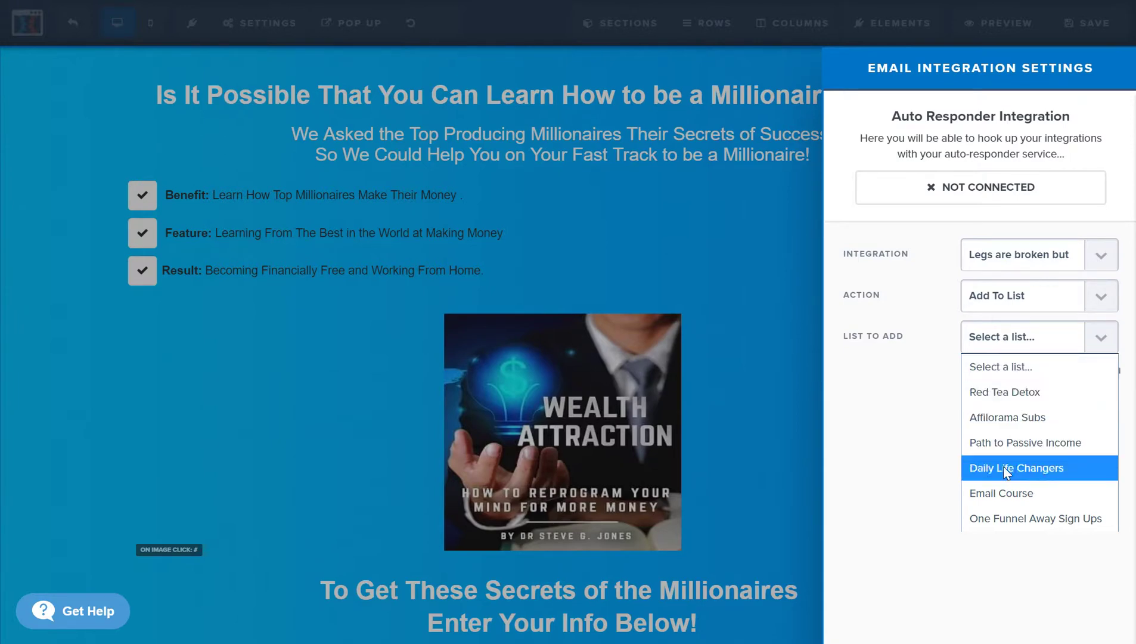
{"action": "left_click", "coordinate": [1017, 444]}
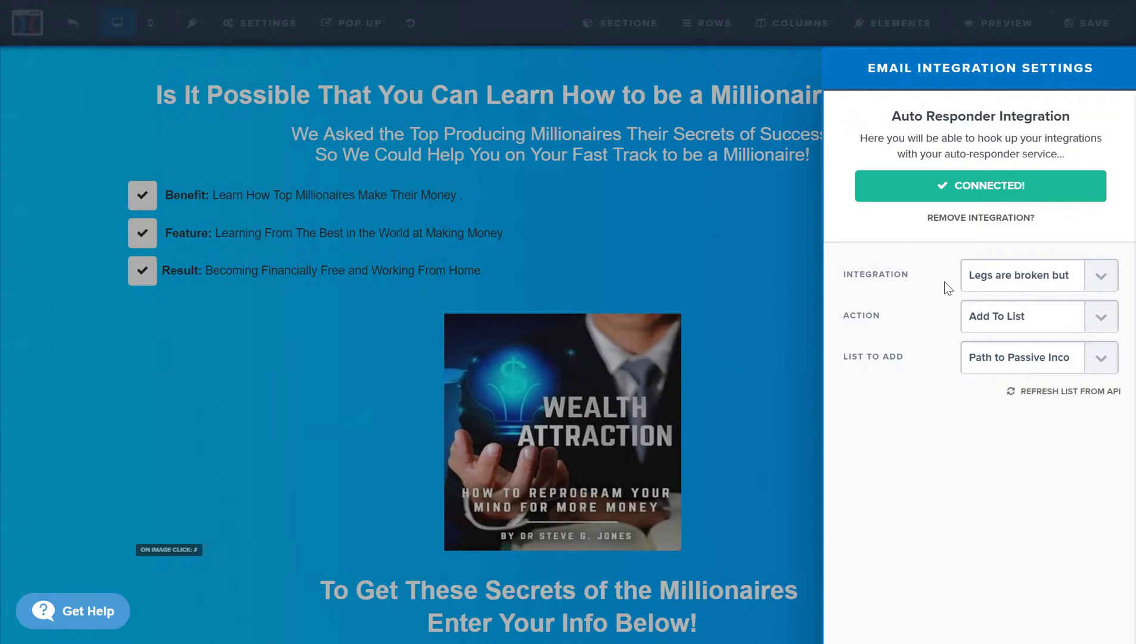
- Close the integration settings and open the page's General settings
{"action": "left_click", "coordinate": [634, 216]}
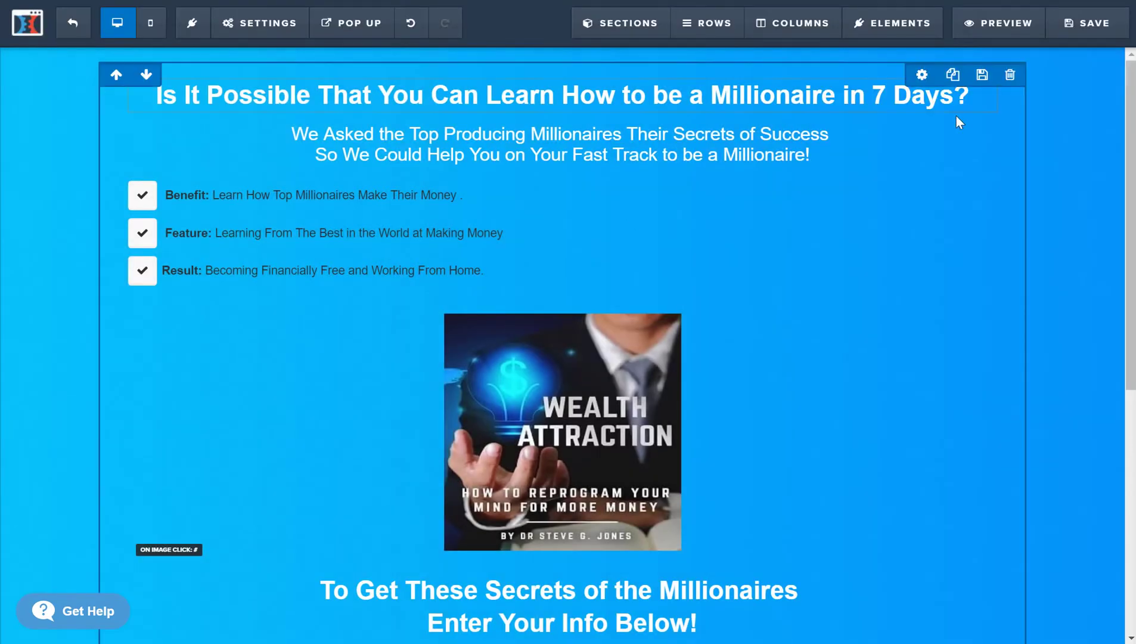
{"action": "mouse_move", "coordinate": [276, 37]}
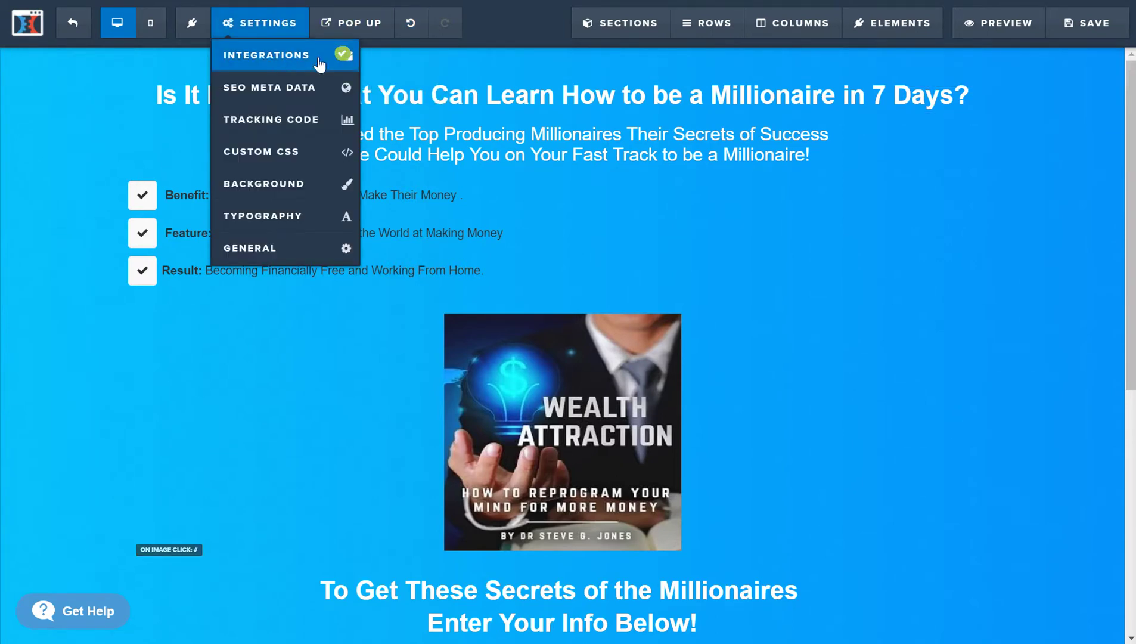
{"action": "left_click", "coordinate": [270, 250]}
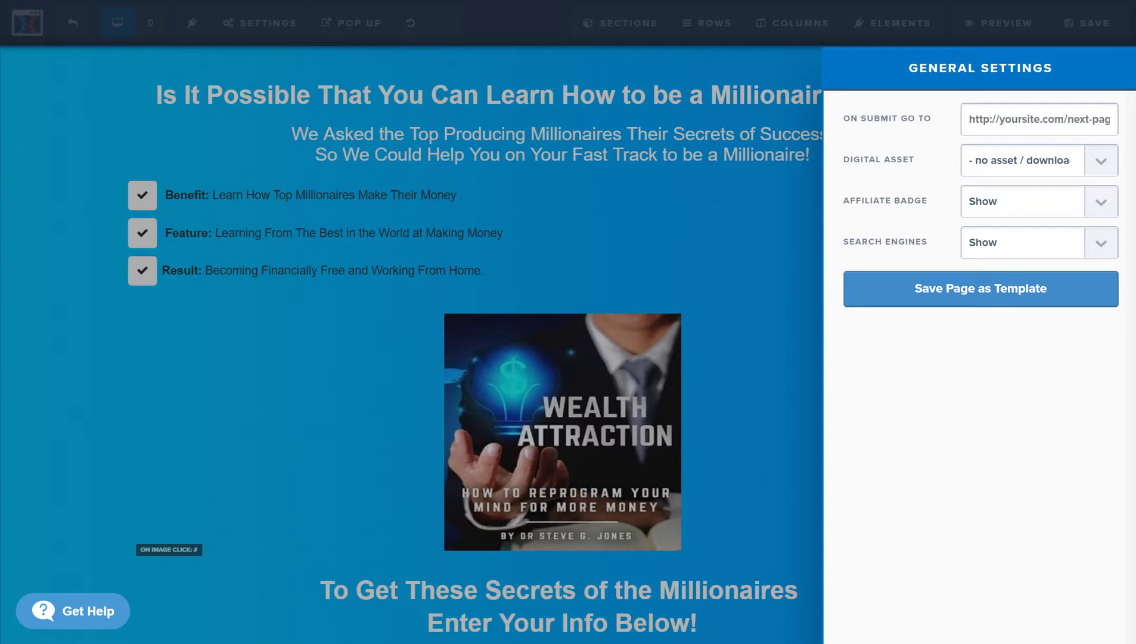
{"action": "key", "text": "Escape"}
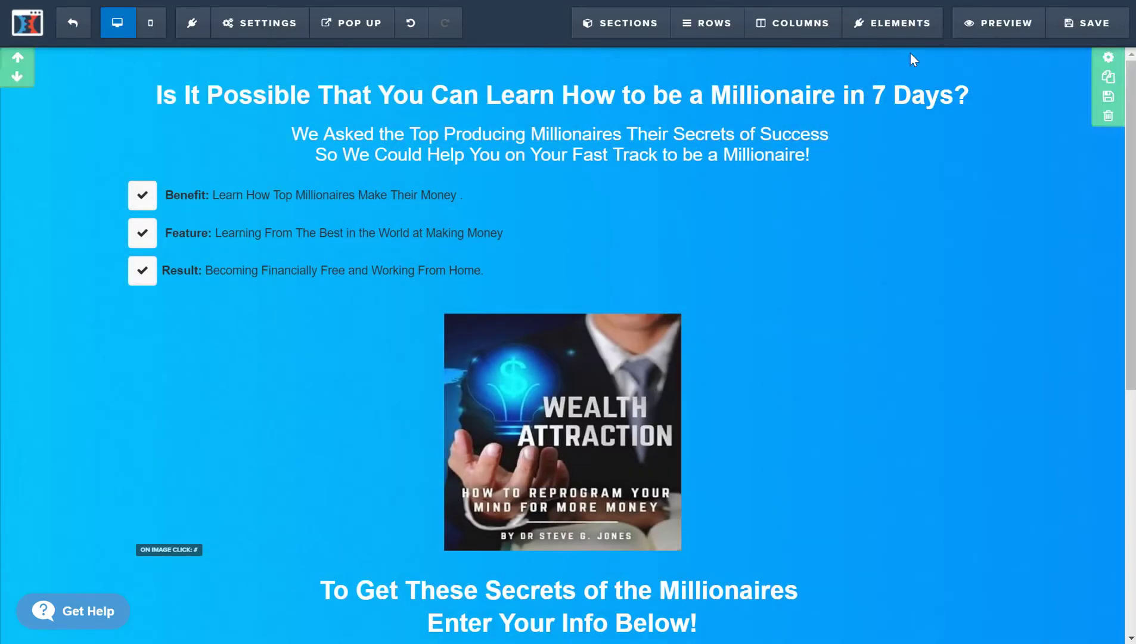
{"action": "left_click", "coordinate": [256, 26]}
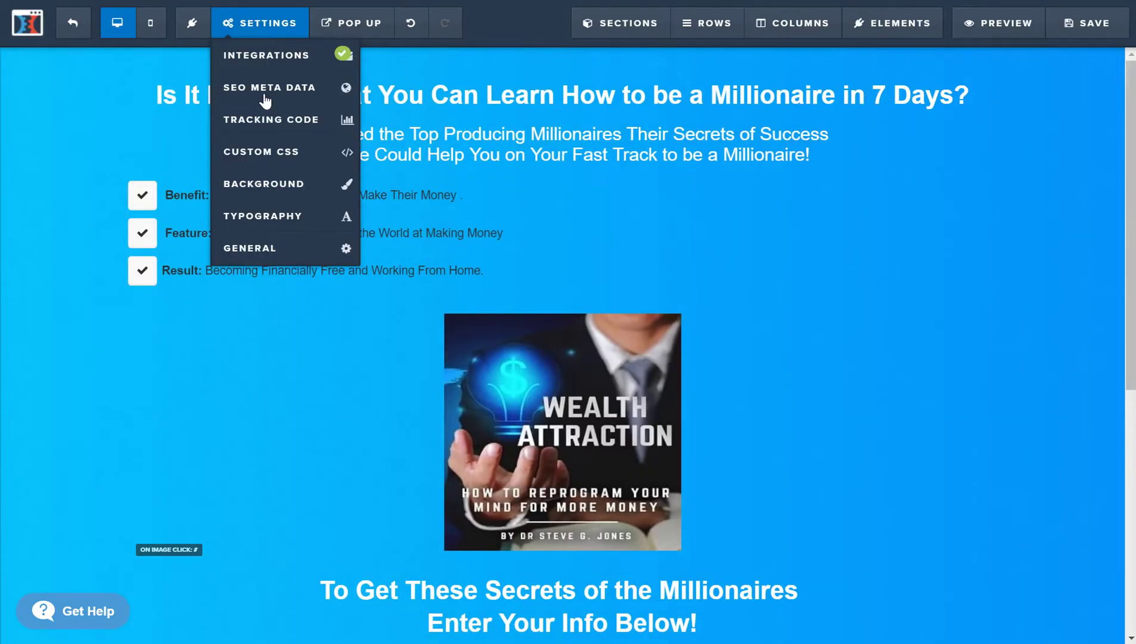
{"action": "left_click", "coordinate": [284, 250]}
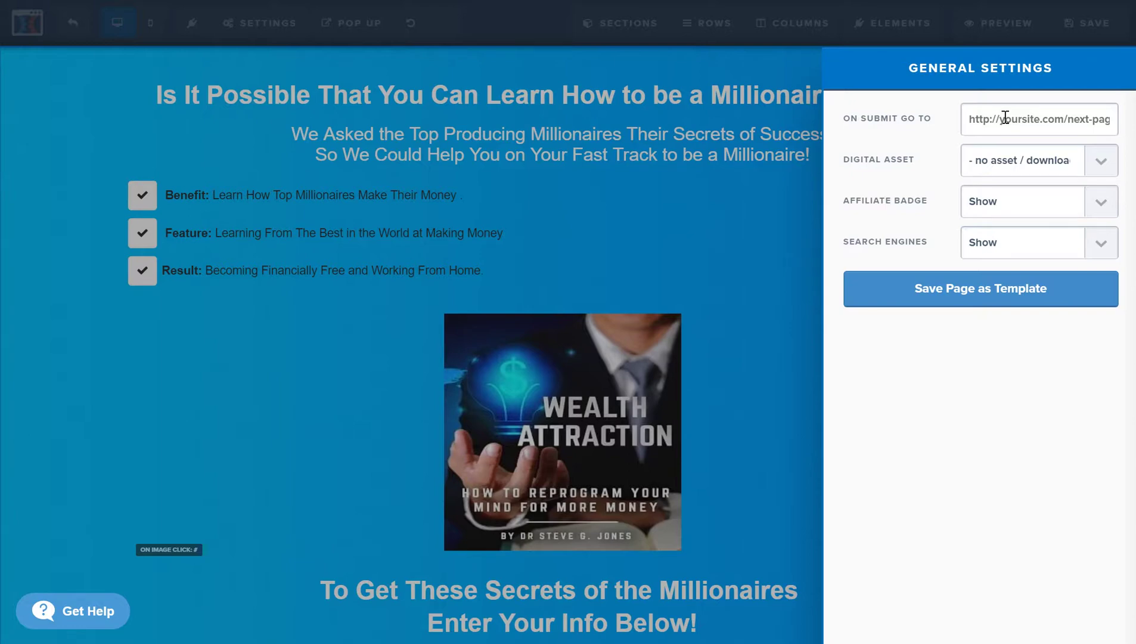
{"action": "type", "text": "www."}
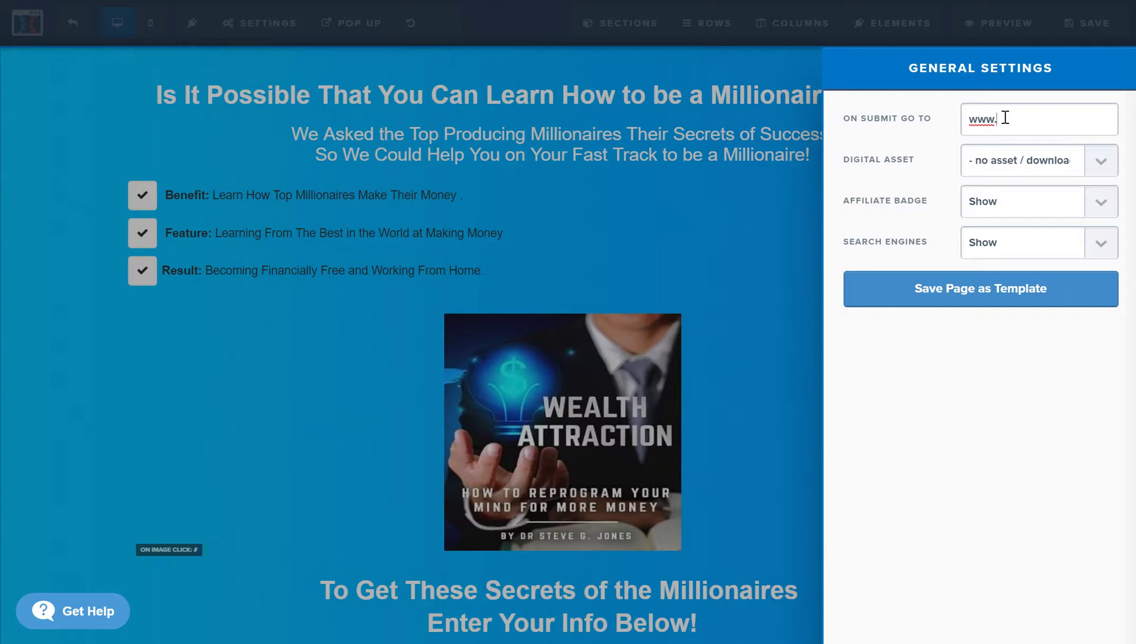
{"action": "type", "text": "bluehost.com"}
{"action": "left_click", "coordinate": [1090, 161]}
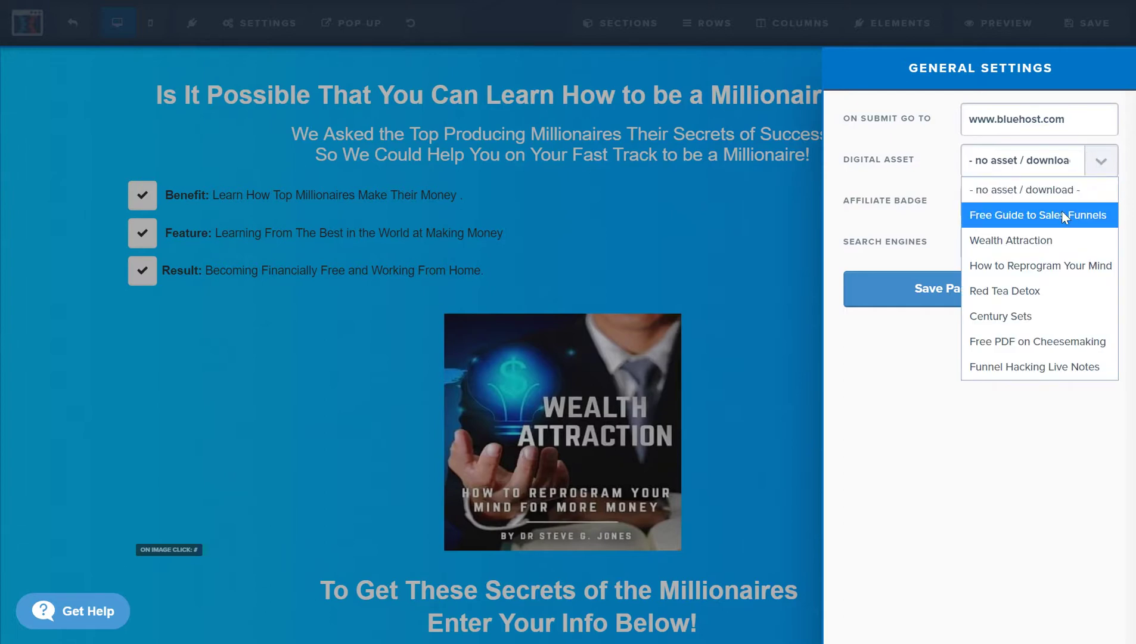
{"action": "left_click", "coordinate": [1026, 364]}
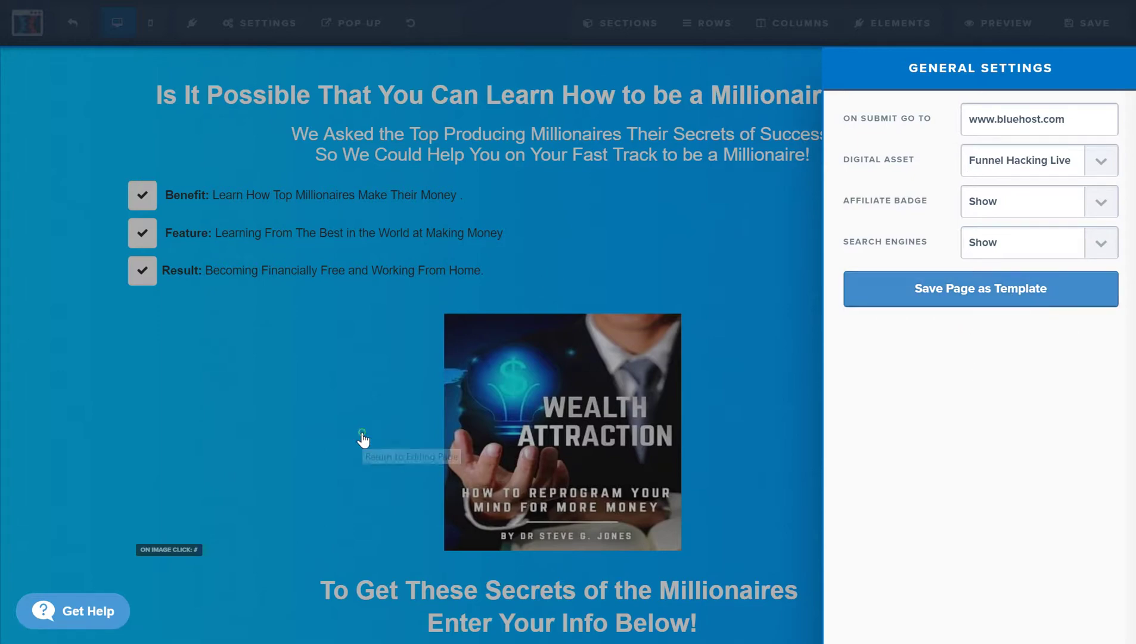
{"action": "left_click", "coordinate": [362, 441]}
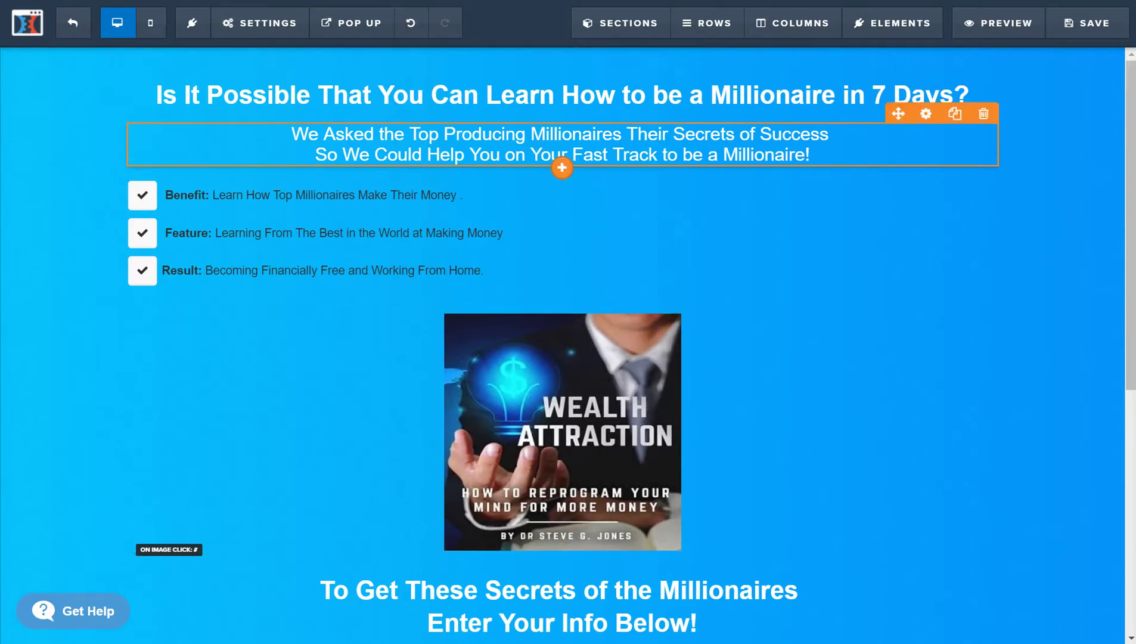
- Save the optin page and exit the editor back to the TEST funnel's Optin step
{"action": "left_click", "coordinate": [1089, 35]}
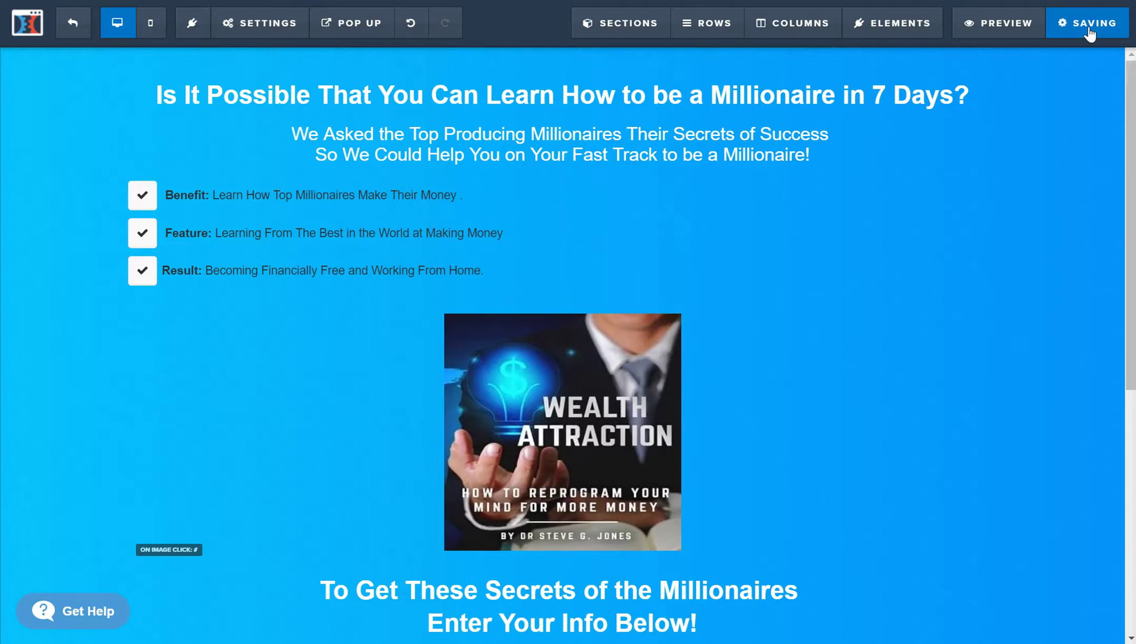
{"action": "mouse_move", "coordinate": [963, 94]}
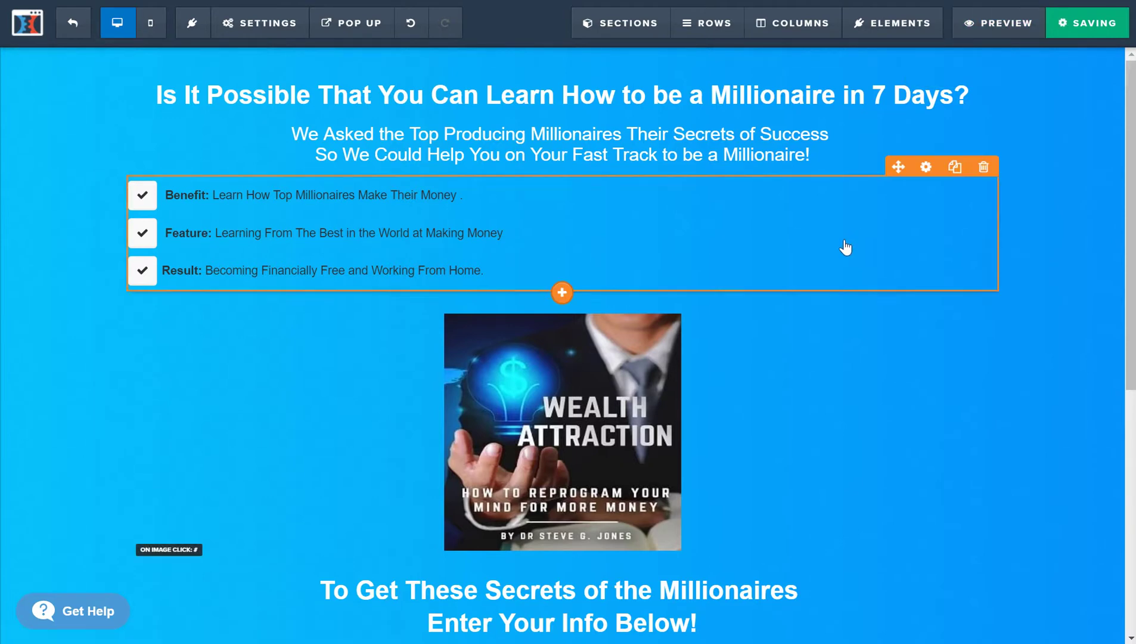
{"action": "scroll", "coordinate": [641, 421], "scroll_direction": "down", "scroll_amount": 3}
{"action": "scroll", "coordinate": [642, 421], "scroll_direction": "down", "scroll_amount": 5}
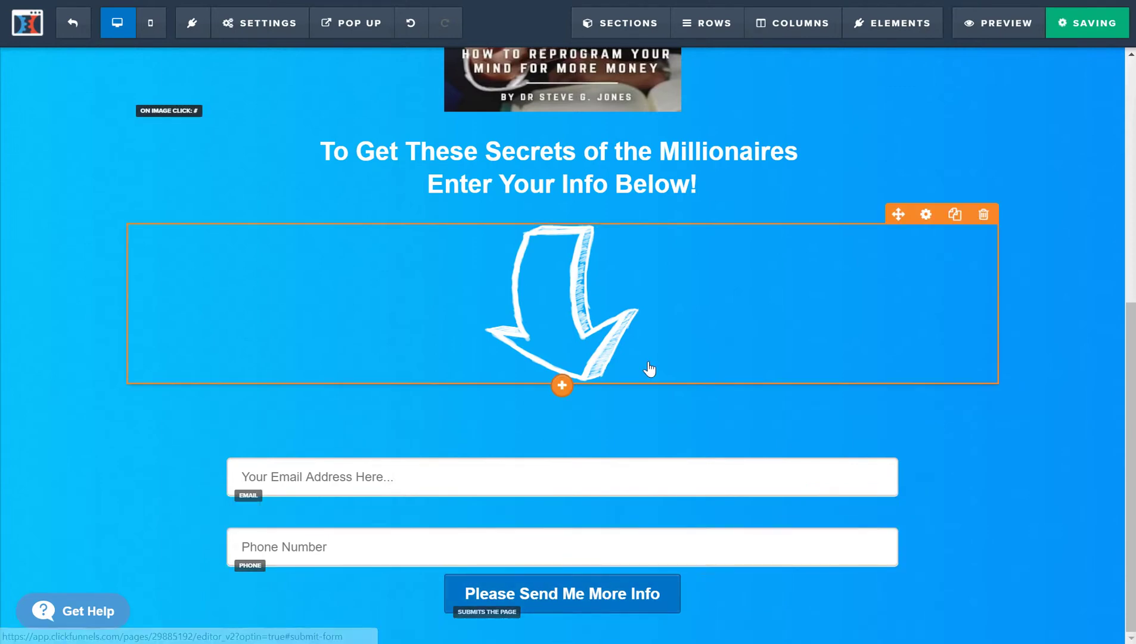
{"action": "scroll", "coordinate": [649, 363], "scroll_direction": "up", "scroll_amount": 7}
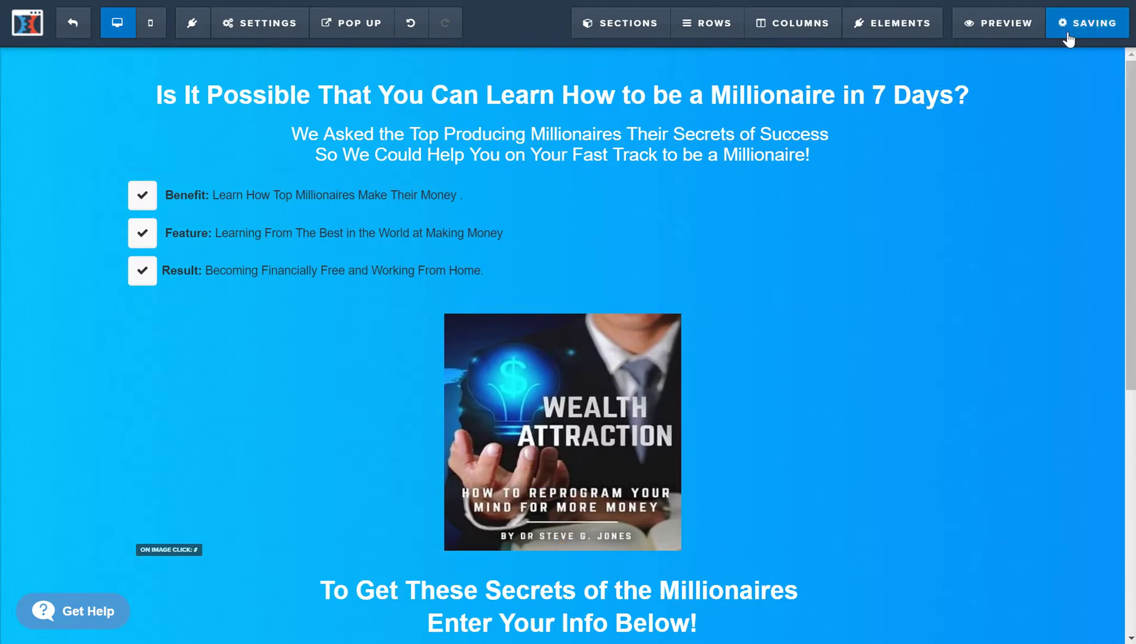
{"action": "left_click", "coordinate": [74, 18]}
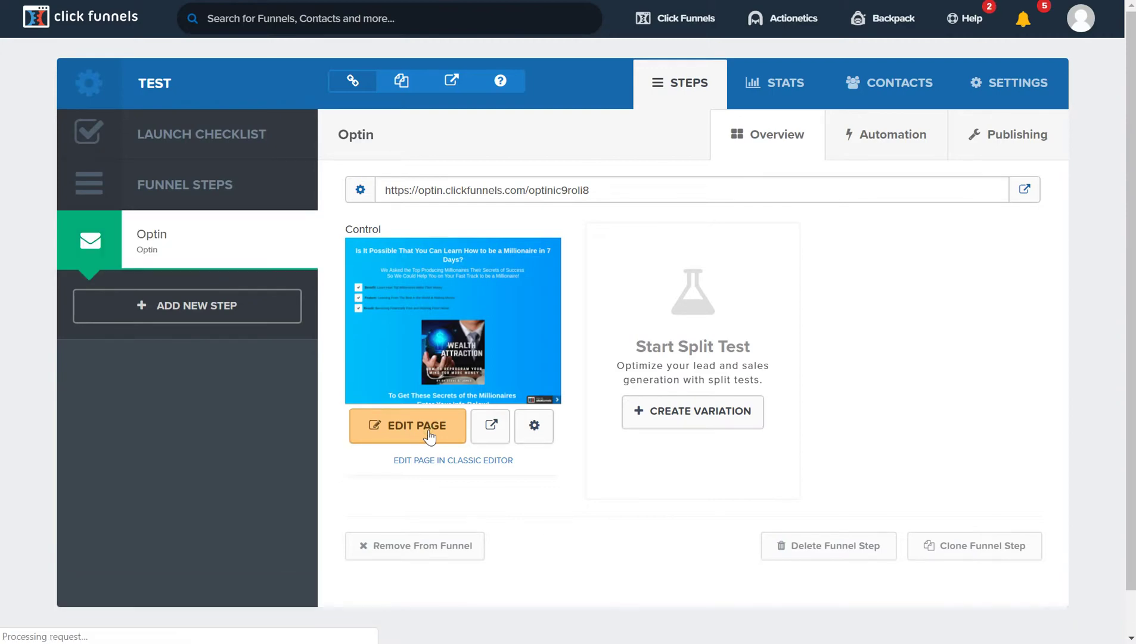
- Reopen the Optin page in the editor and show its settings categories
{"action": "left_click", "coordinate": [408, 426]}
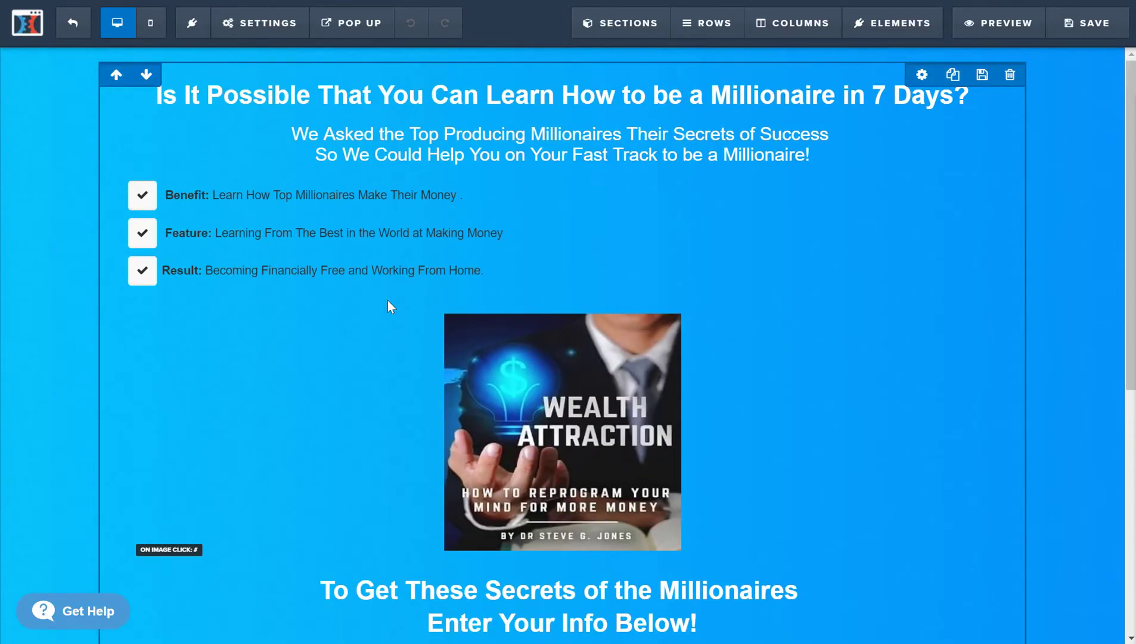
{"action": "left_click", "coordinate": [259, 22]}
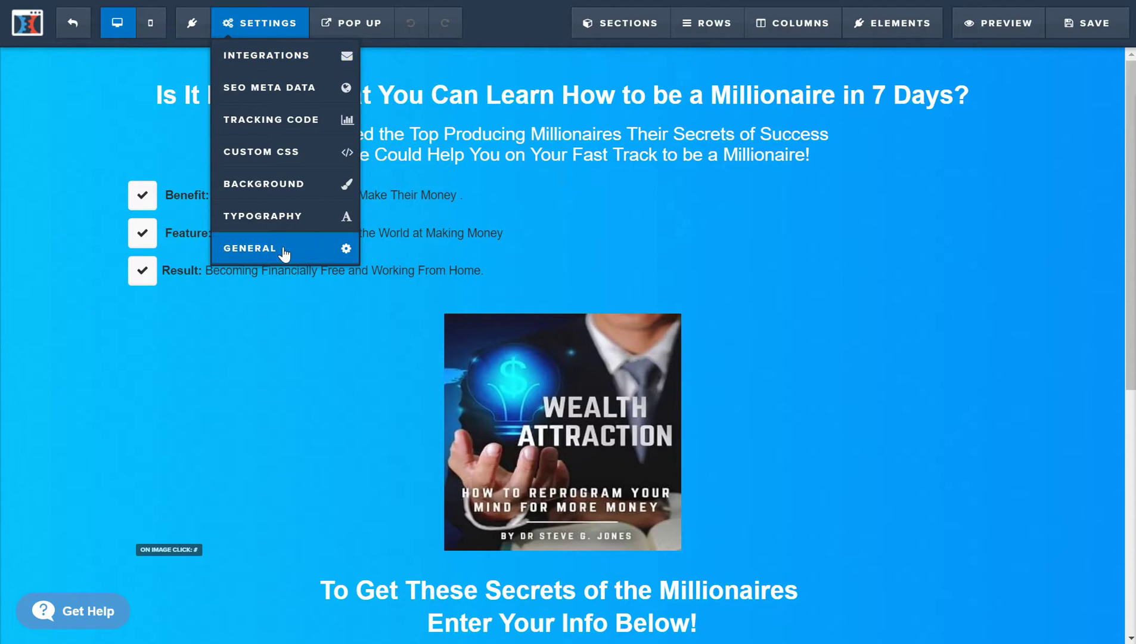
- In Integrations, choose Sendlane, action Add To List, list Path to Passive Income, then close the panel
{"action": "left_click", "coordinate": [321, 65]}
{"action": "left_click", "coordinate": [1069, 269]}
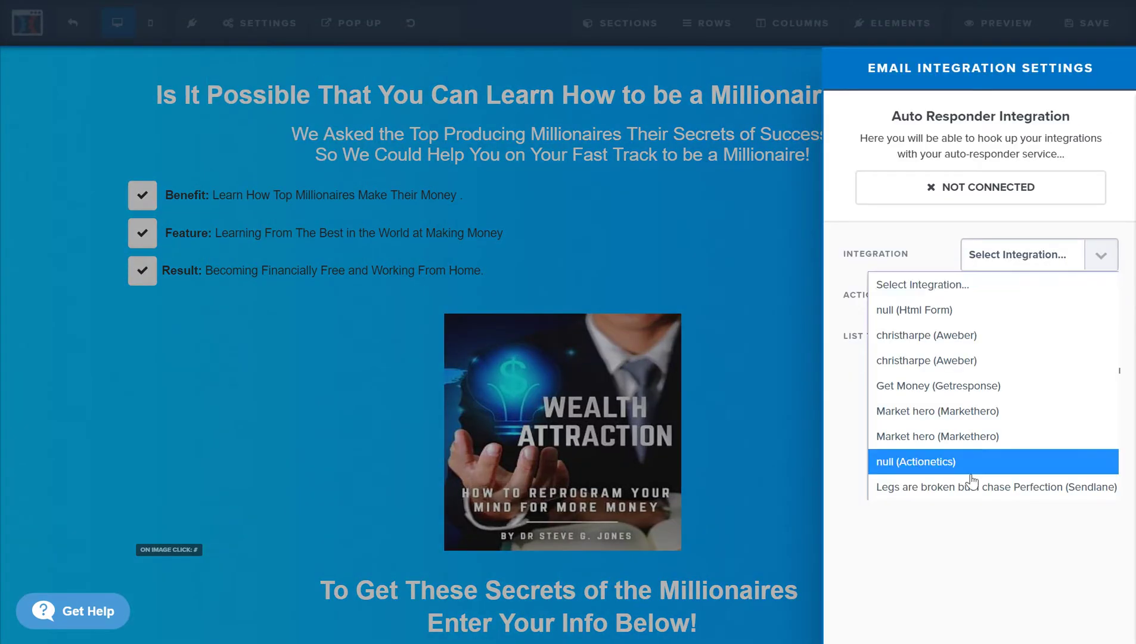
{"action": "left_click", "coordinate": [969, 486]}
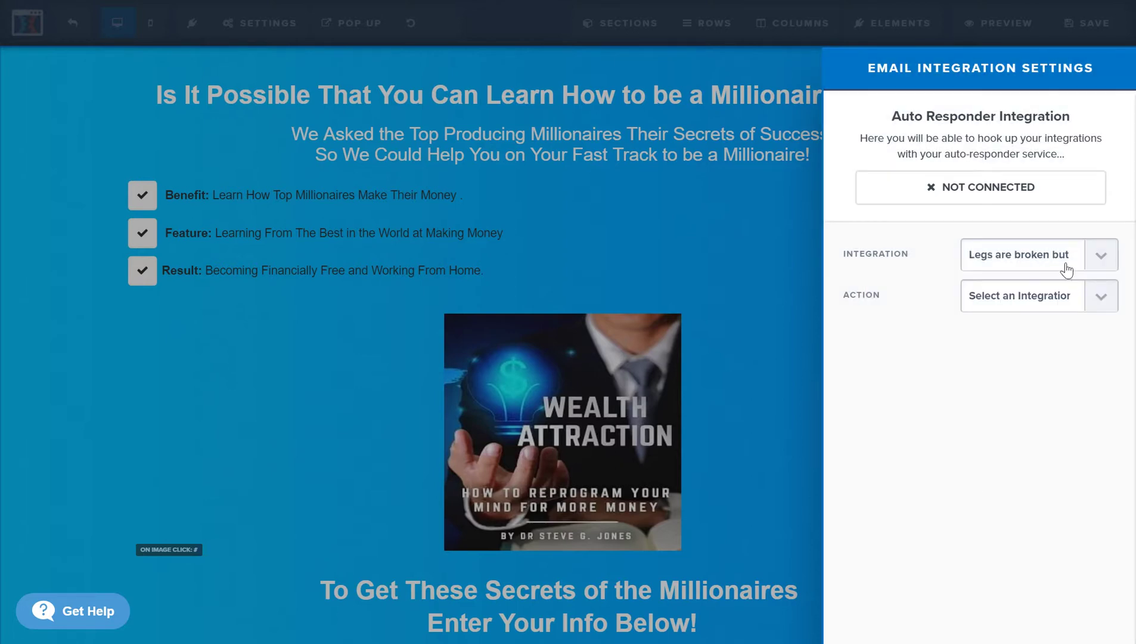
{"action": "left_click", "coordinate": [1058, 299]}
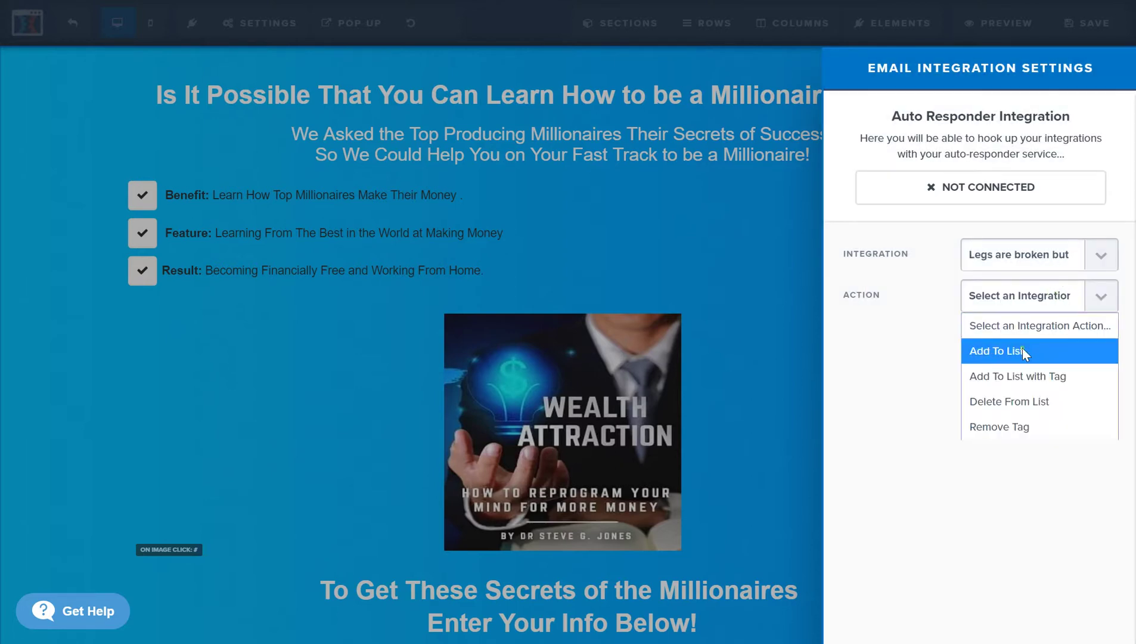
{"action": "left_click", "coordinate": [1022, 348]}
{"action": "left_click", "coordinate": [1058, 337]}
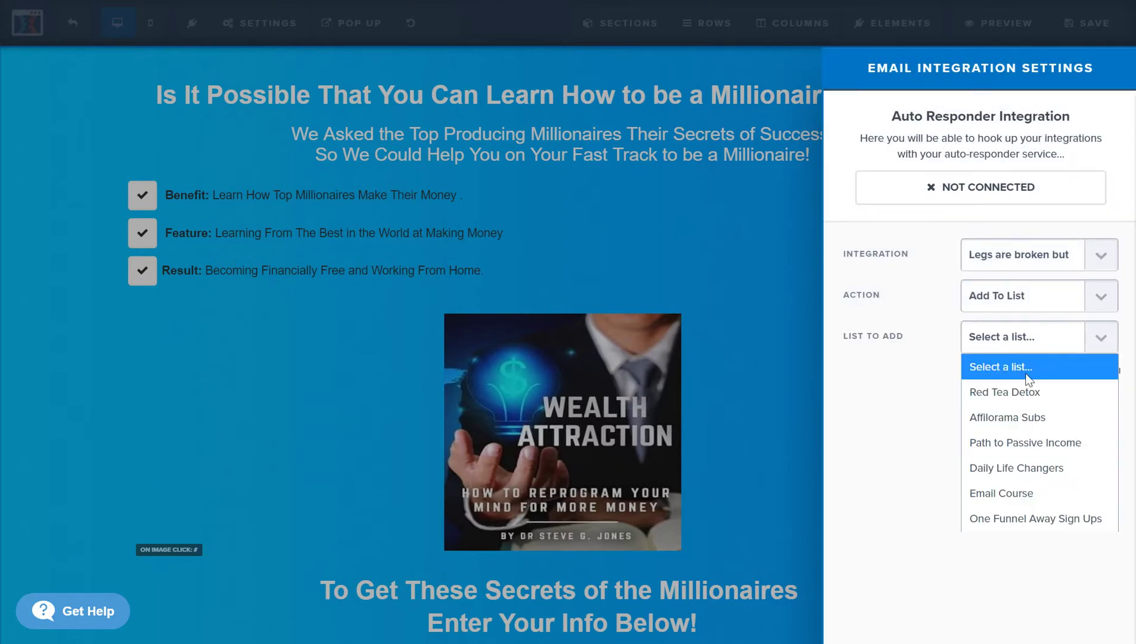
{"action": "left_click", "coordinate": [1018, 448]}
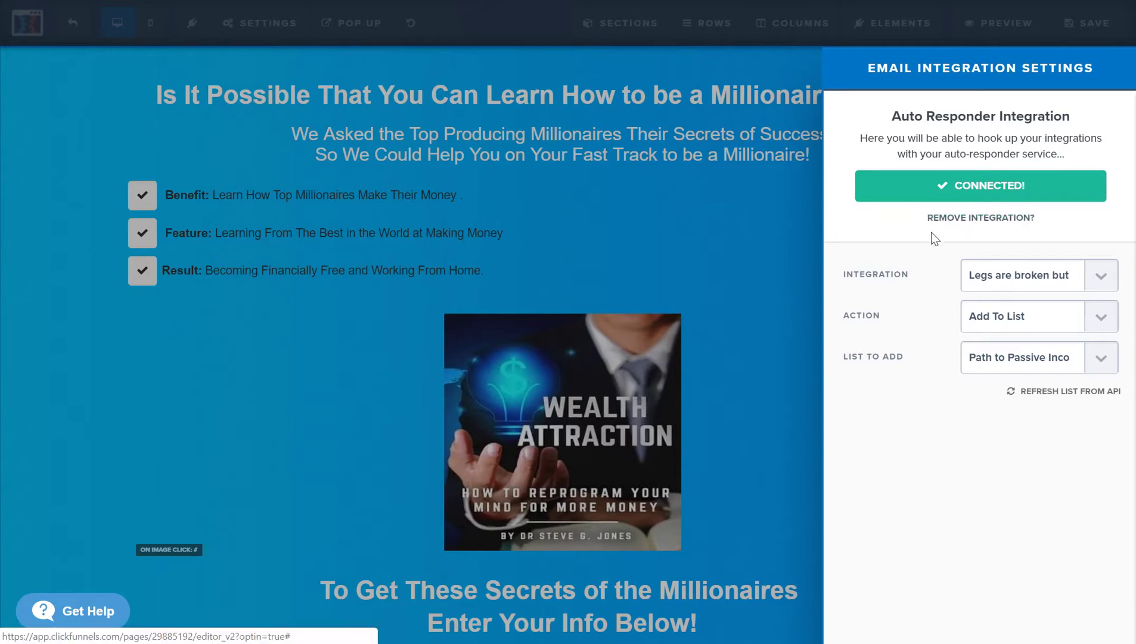
{"action": "left_click", "coordinate": [27, 162]}
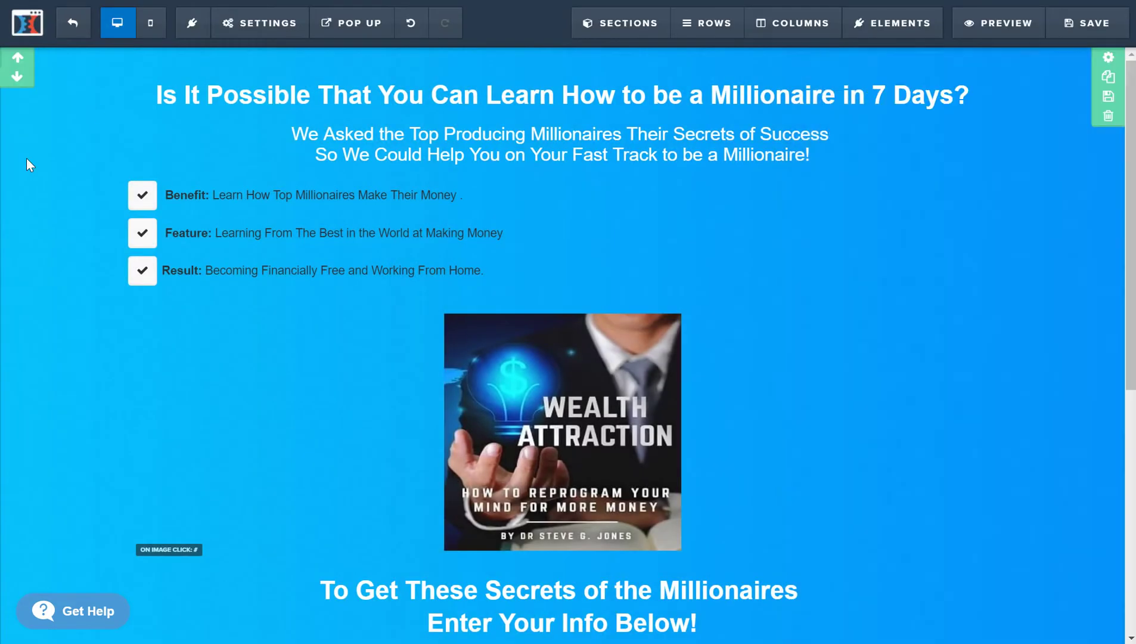
- Pick a digital asset in the General settings and save the opt-in page
{"action": "mouse_move", "coordinate": [286, 35]}
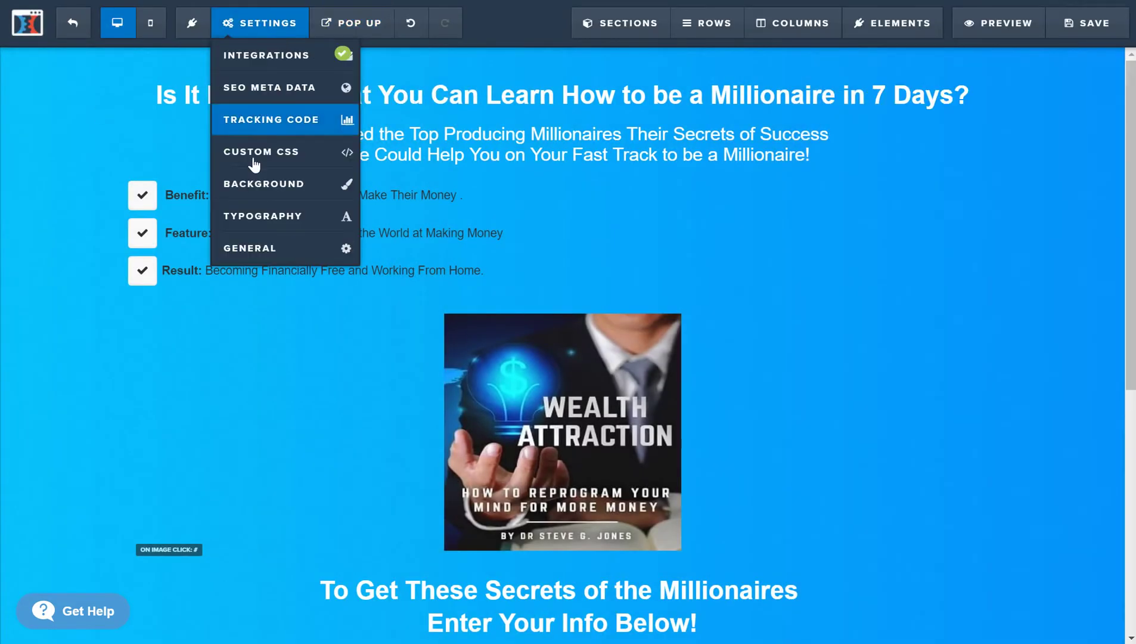
{"action": "left_click", "coordinate": [265, 252]}
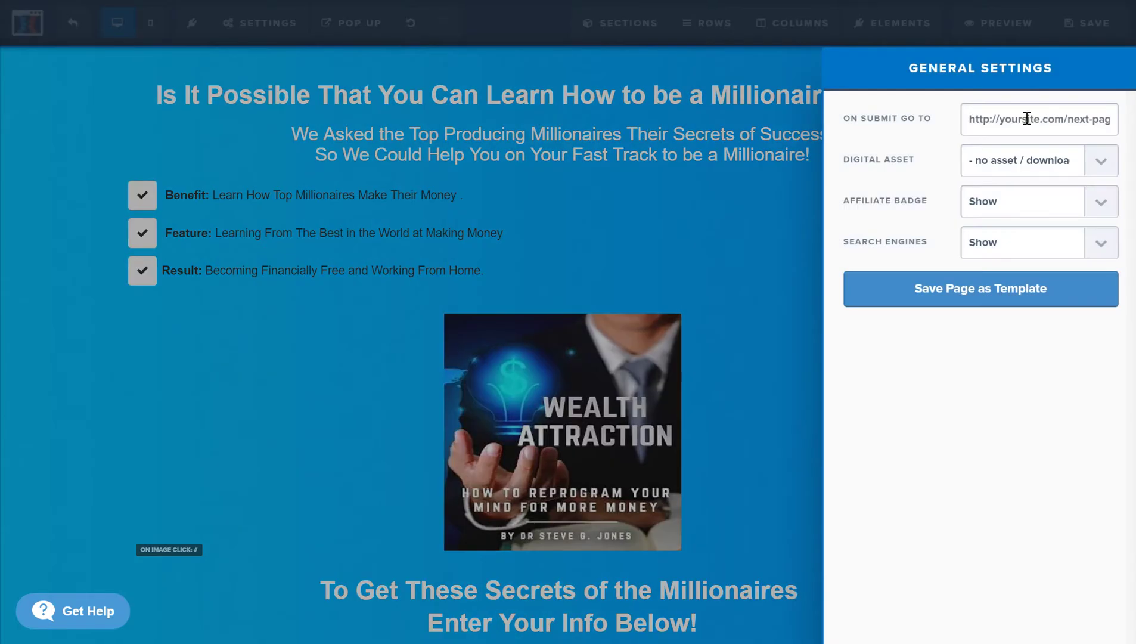
{"action": "left_click", "coordinate": [1098, 162]}
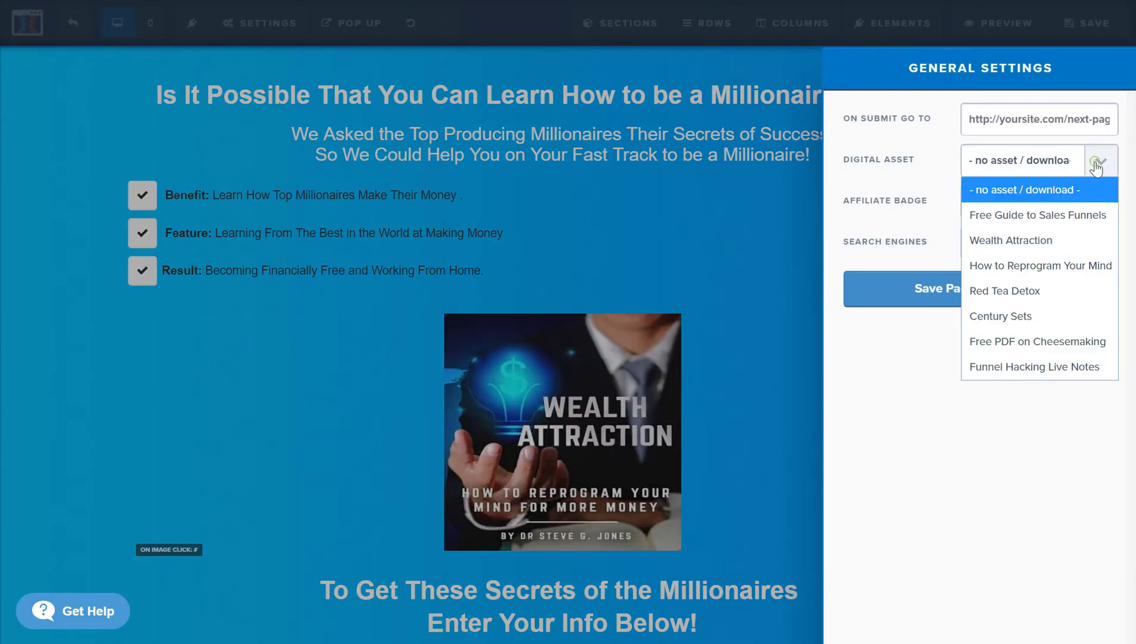
{"action": "left_click", "coordinate": [1024, 365]}
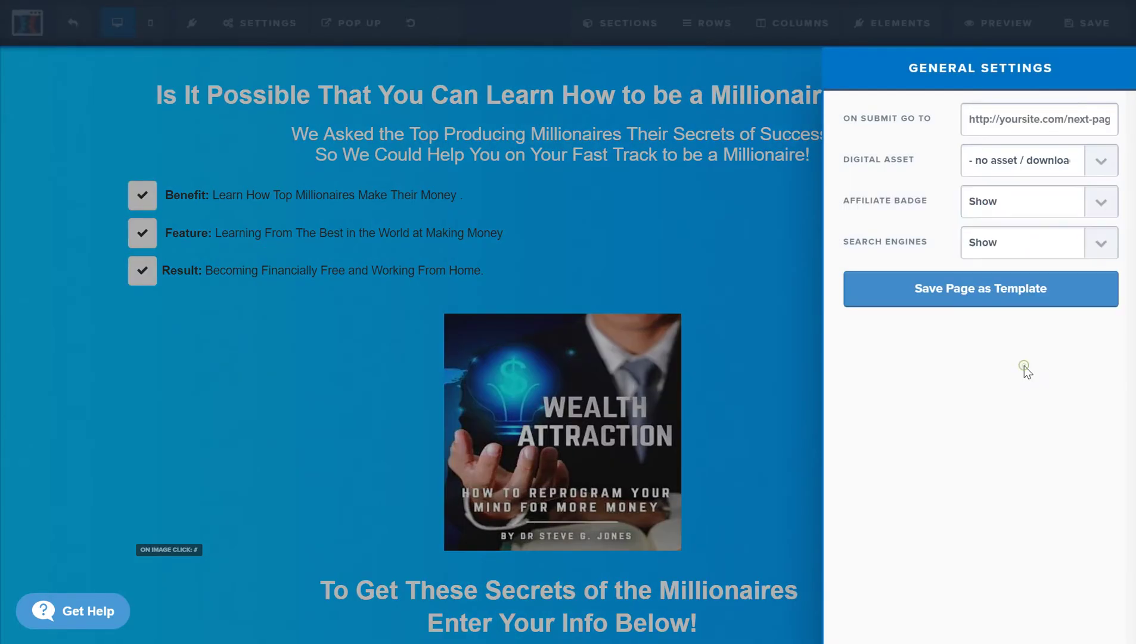
{"action": "left_click", "coordinate": [647, 277]}
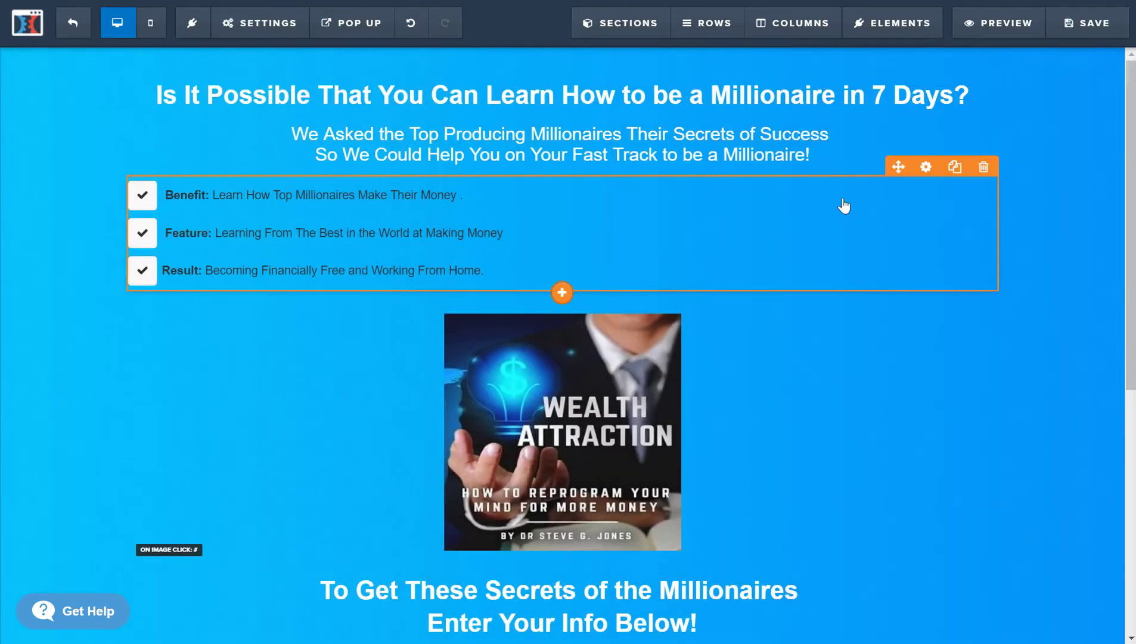
{"action": "left_click", "coordinate": [1090, 36]}
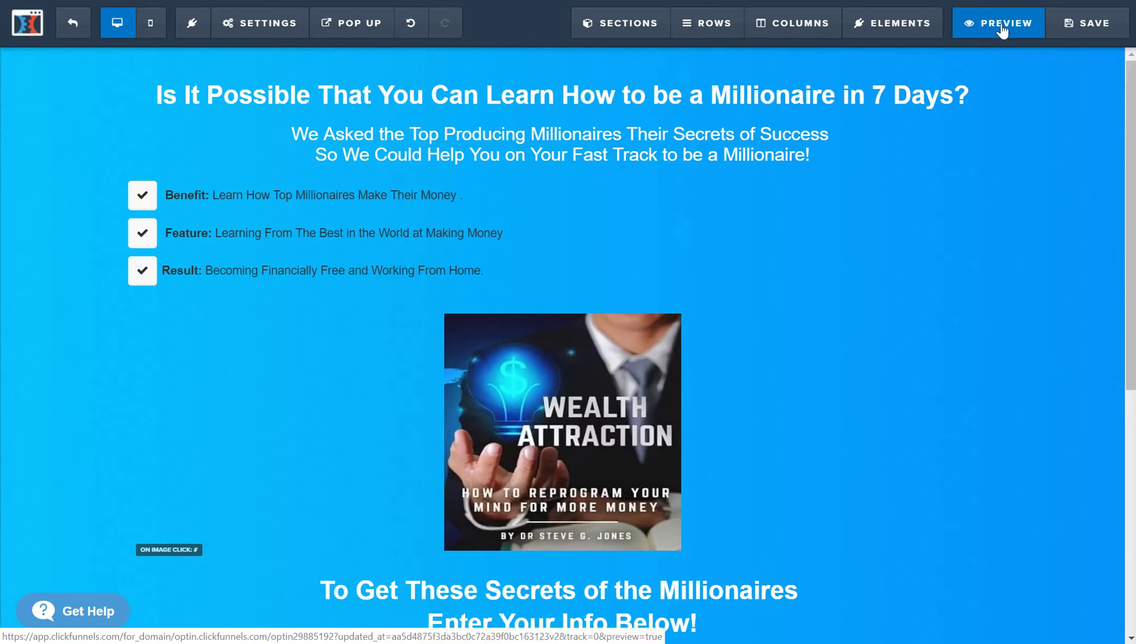
- Preview the live opt-in page, try the Phone Number field, then close the preview
{"action": "left_click", "coordinate": [1001, 27]}
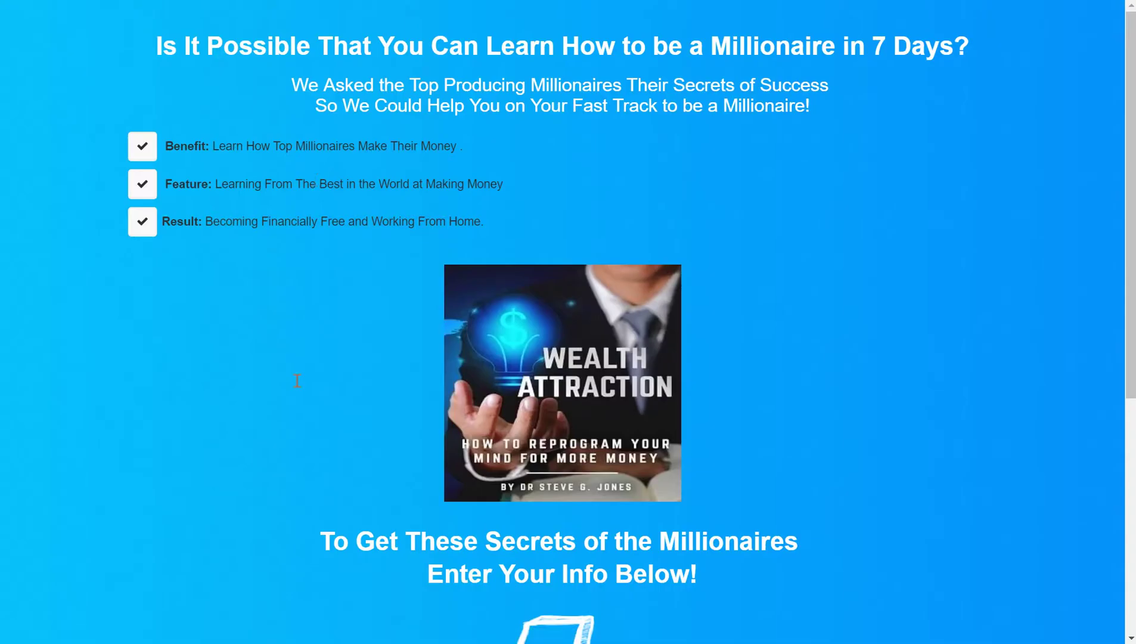
{"action": "scroll", "coordinate": [297, 382], "scroll_direction": "down", "scroll_amount": 6}
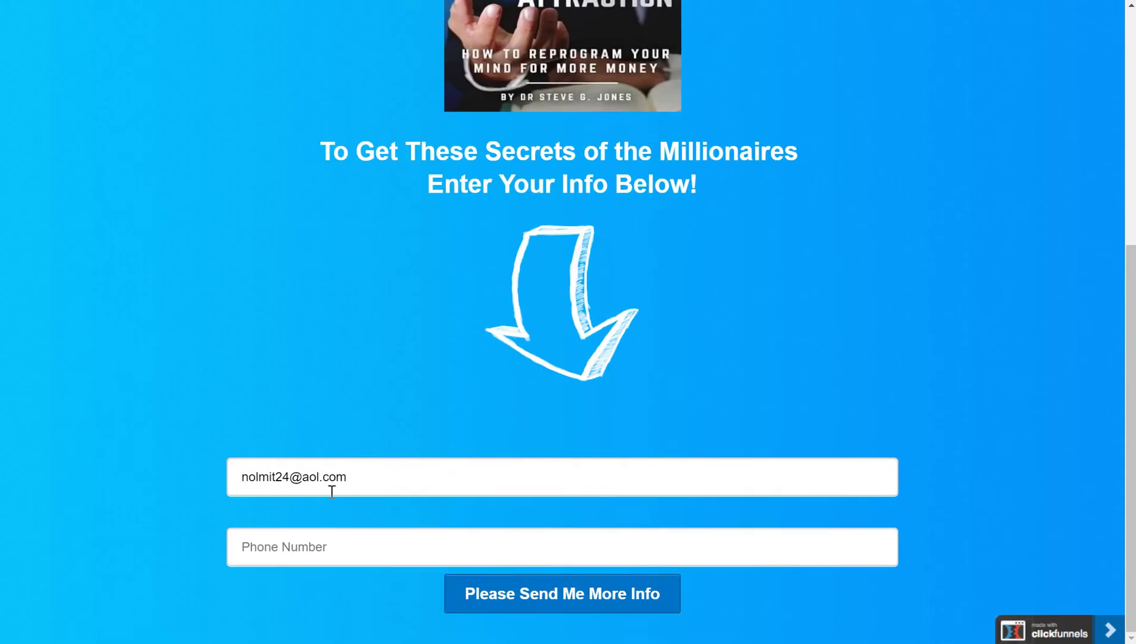
{"action": "left_click", "coordinate": [332, 547]}
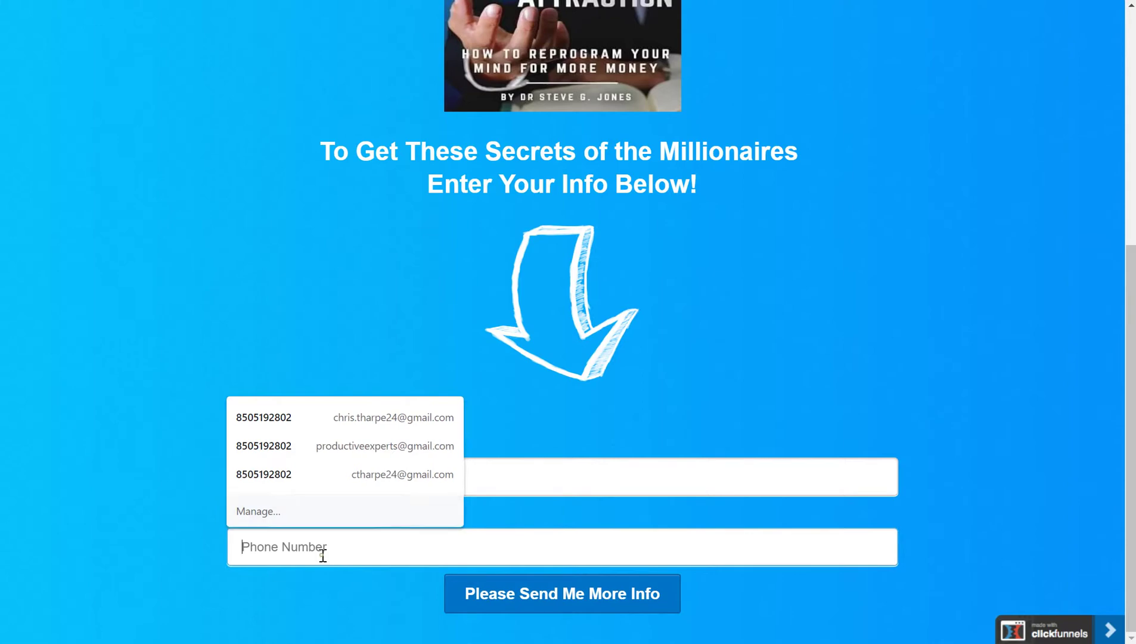
{"action": "left_click", "coordinate": [131, 499]}
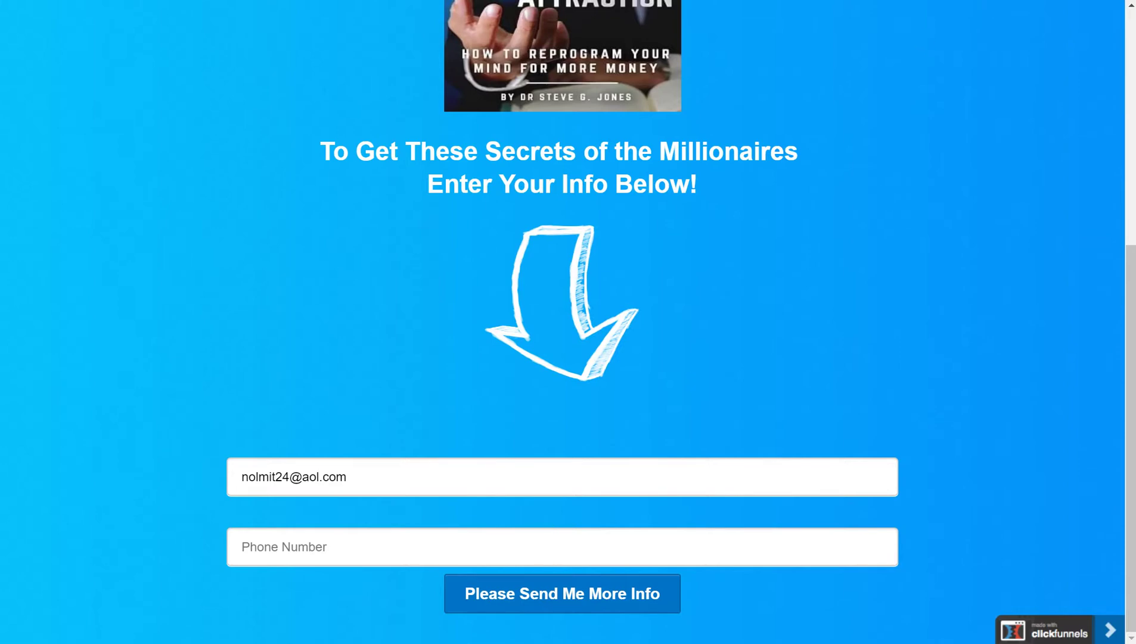
{"action": "key", "text": "ctrl+w"}
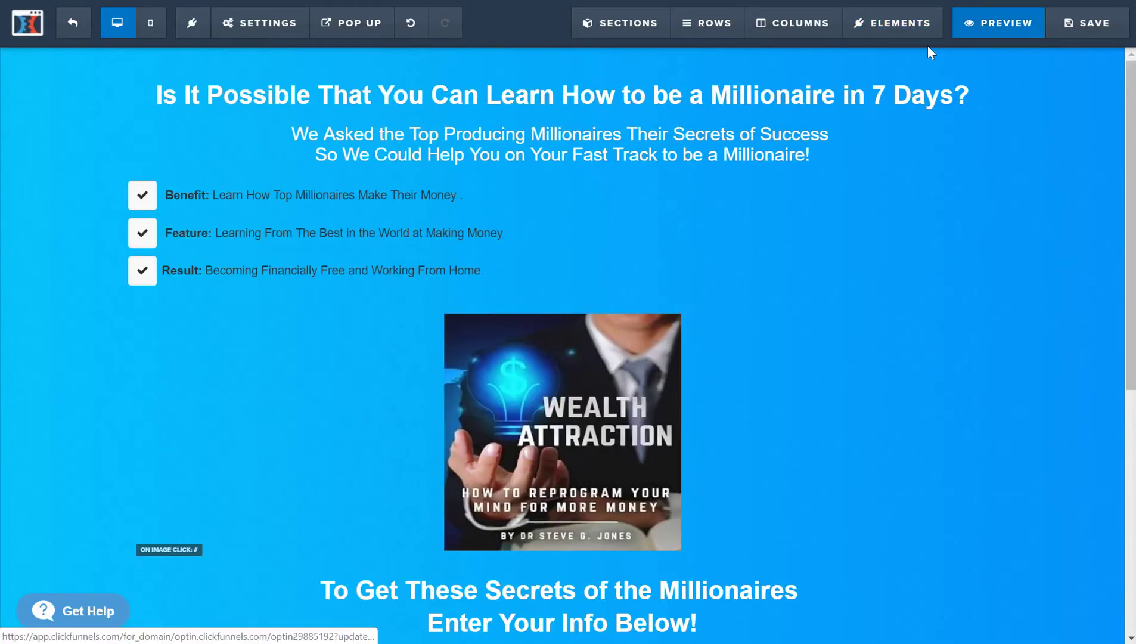
- Set the Phone Number field to Not Required and save the page
{"action": "scroll", "coordinate": [724, 304], "scroll_direction": "down", "scroll_amount": 7}
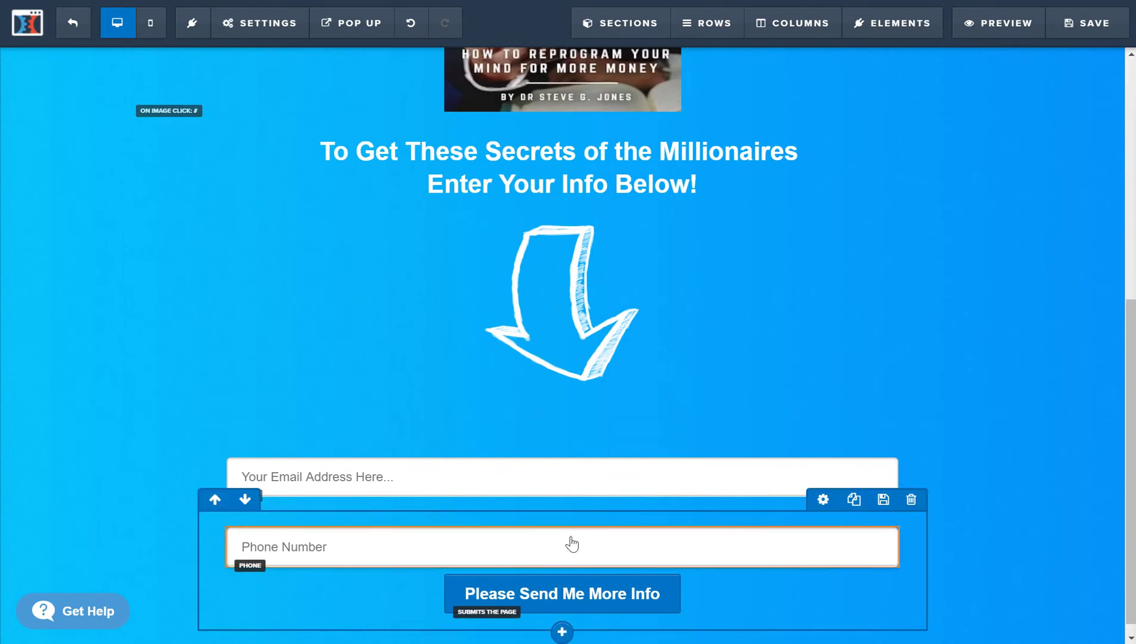
{"action": "left_click", "coordinate": [826, 516]}
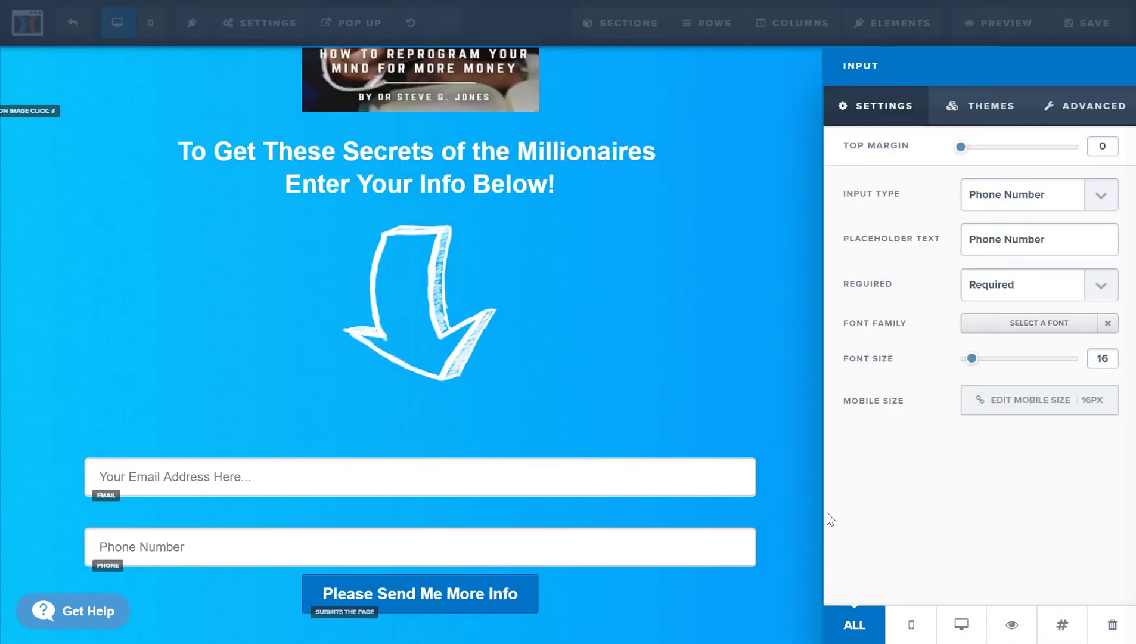
{"action": "left_click", "coordinate": [1018, 293]}
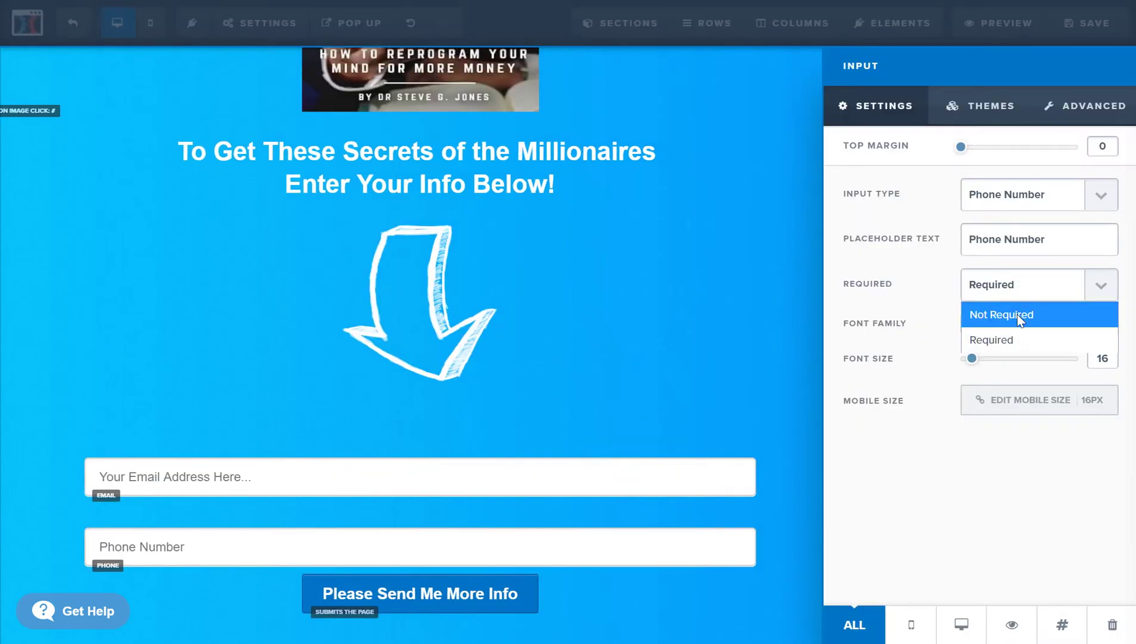
{"action": "left_click", "coordinate": [1018, 315]}
{"action": "left_click", "coordinate": [678, 275]}
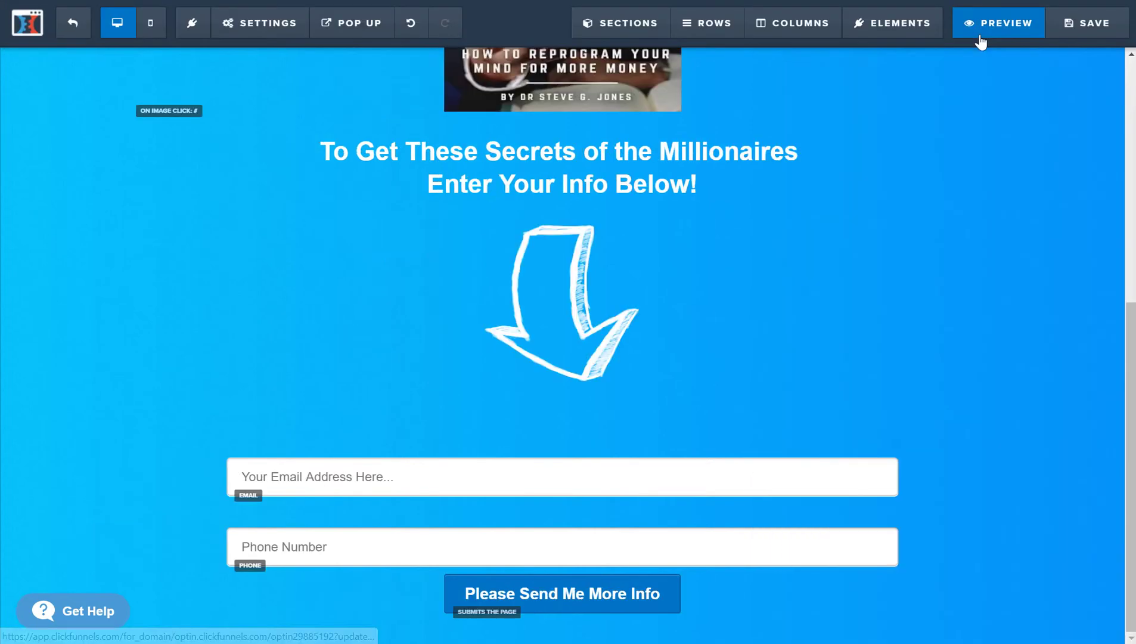
{"action": "left_click", "coordinate": [1072, 36]}
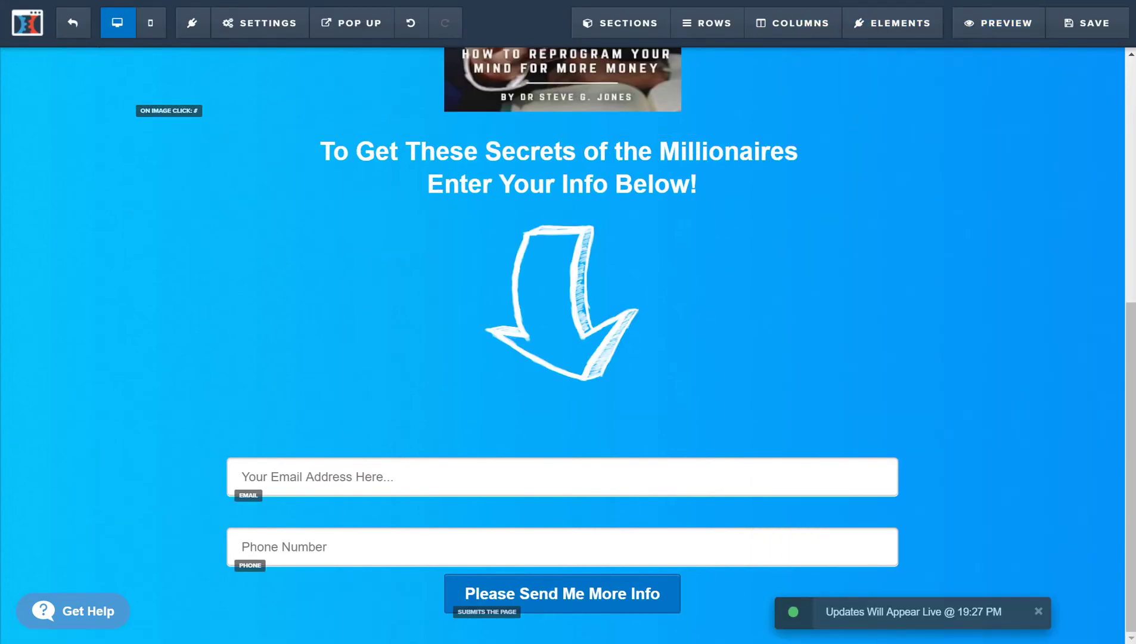
- Submit a test opt-in from the preview using a saved test email and an empty phone field
{"action": "left_click", "coordinate": [968, 12]}
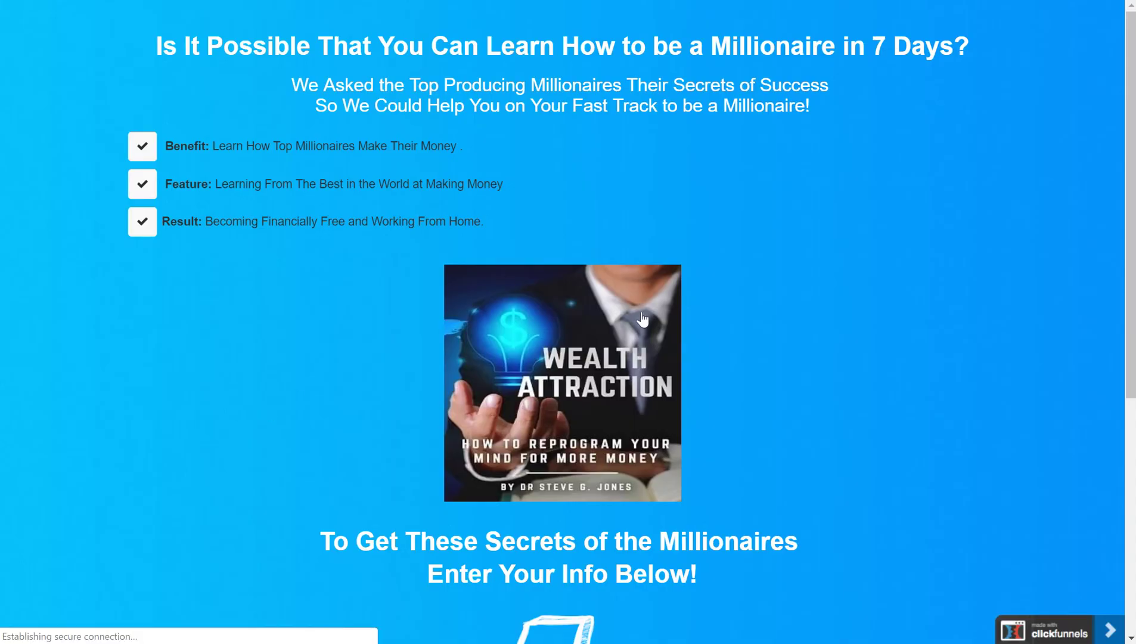
{"action": "scroll", "coordinate": [427, 394], "scroll_direction": "down", "scroll_amount": 6}
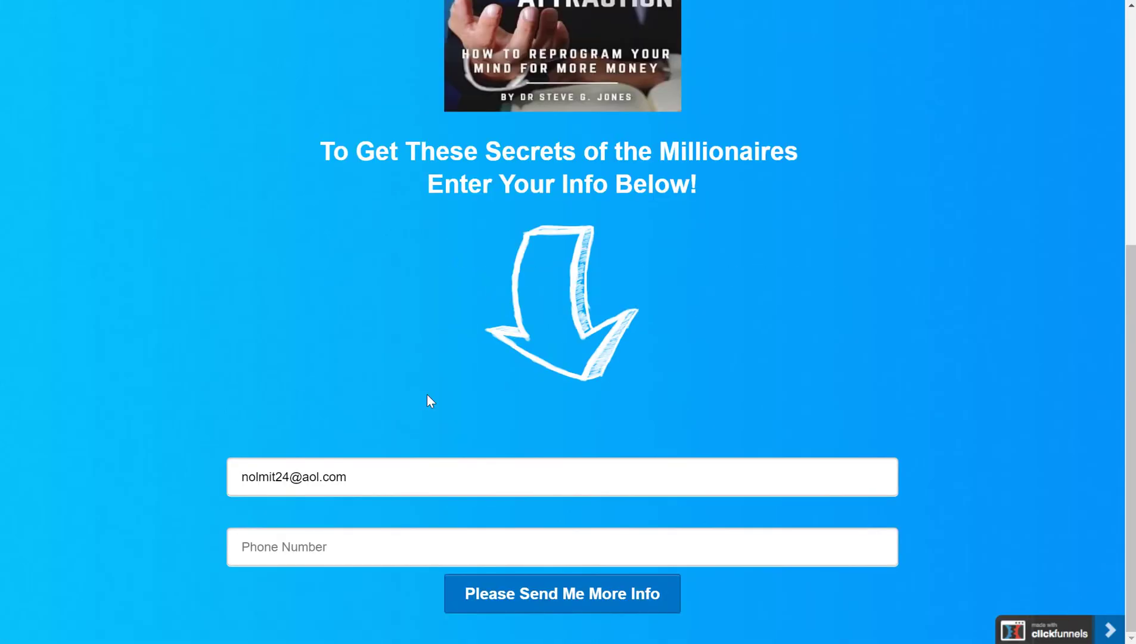
{"action": "triple_click", "coordinate": [401, 464]}
{"action": "type", "text": "ctha"}
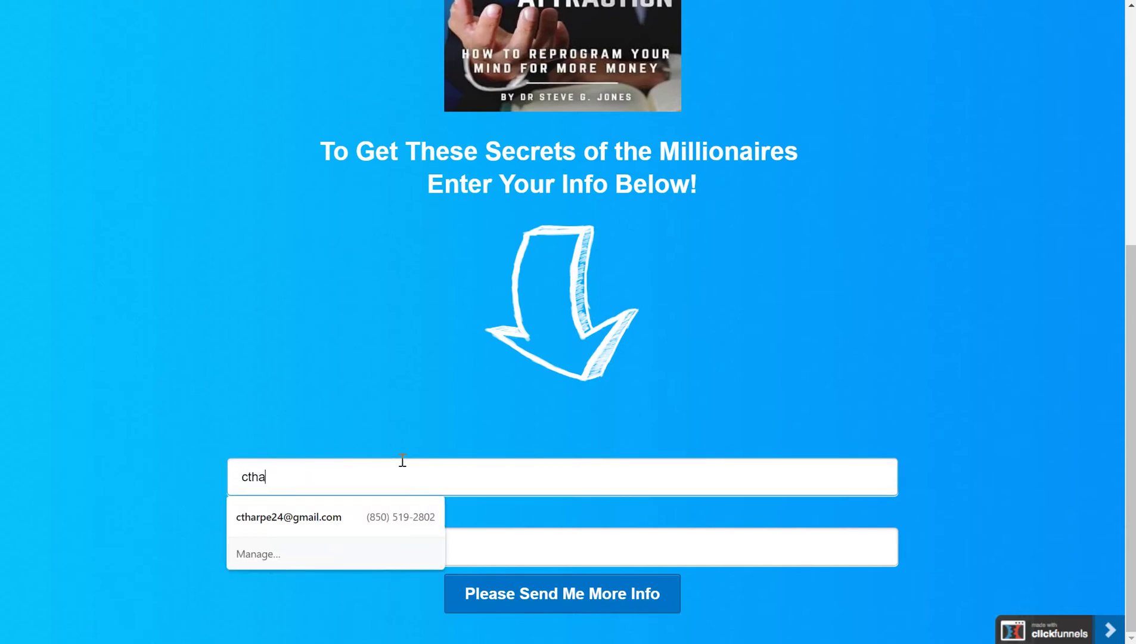
{"action": "left_click", "coordinate": [351, 503]}
{"action": "double_click", "coordinate": [316, 563]}
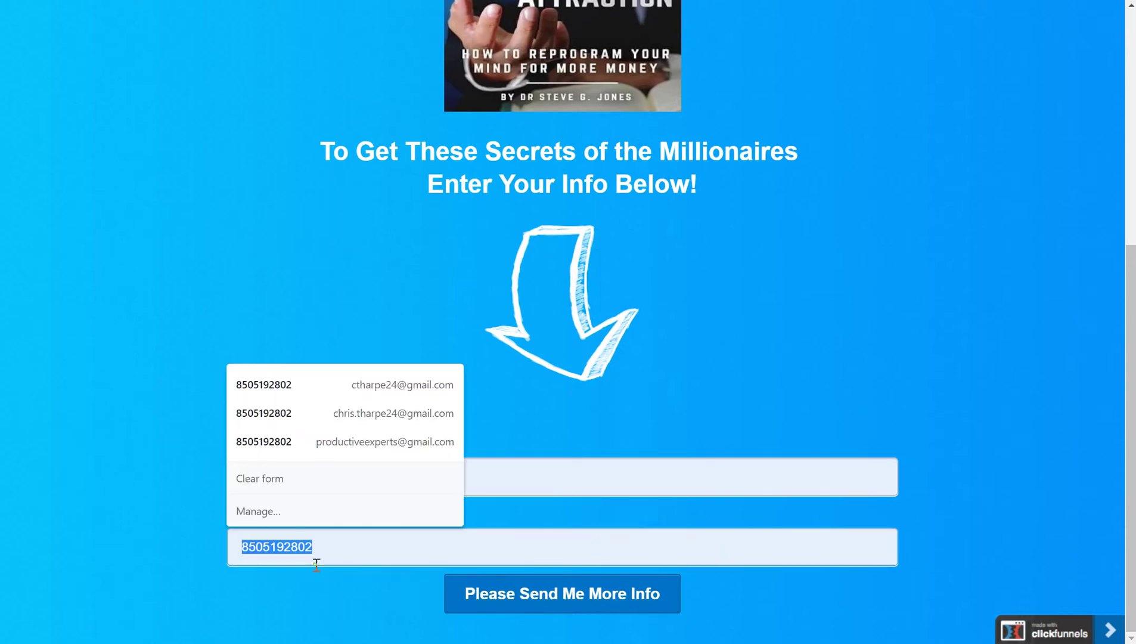
{"action": "key", "text": "BackSpace"}
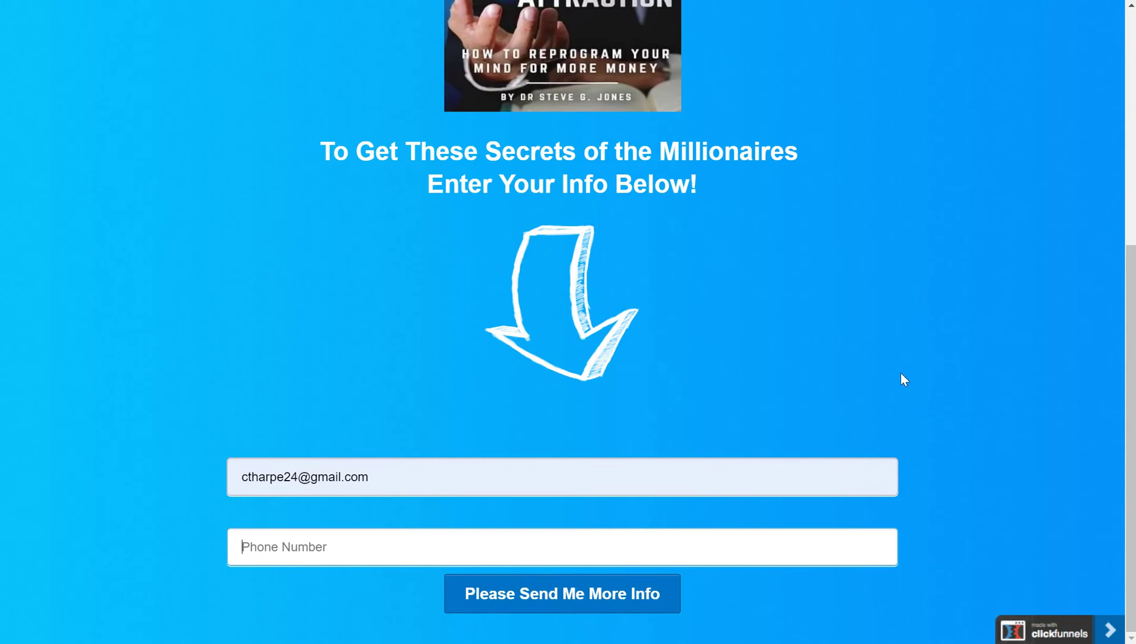
{"action": "left_click", "coordinate": [562, 593]}
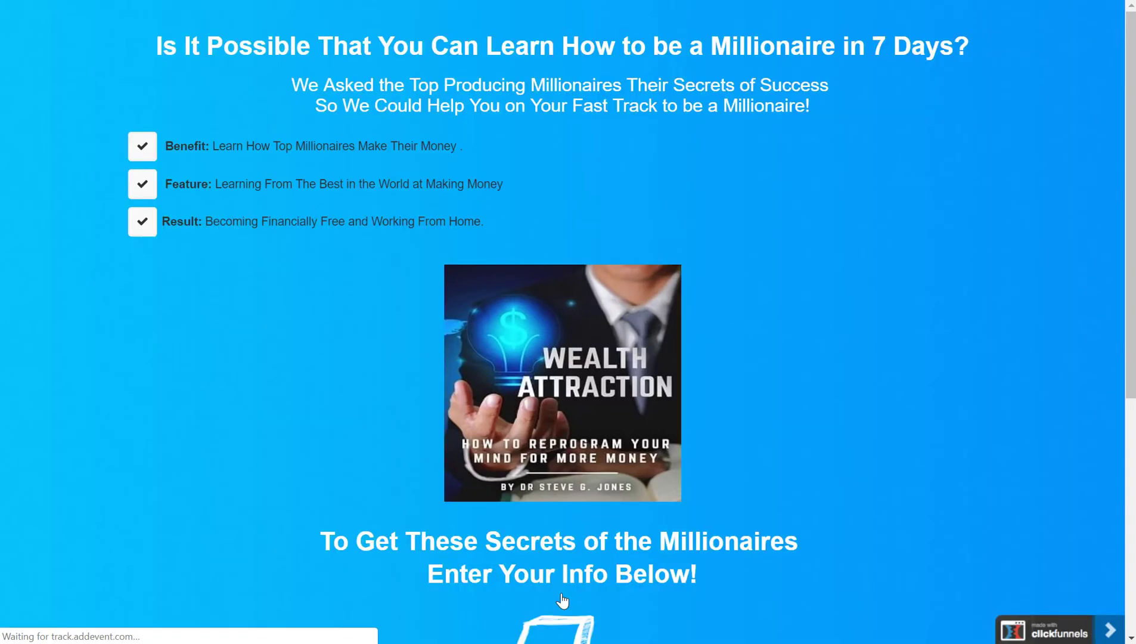
{"action": "scroll", "coordinate": [785, 497], "scroll_direction": "down", "scroll_amount": 6}
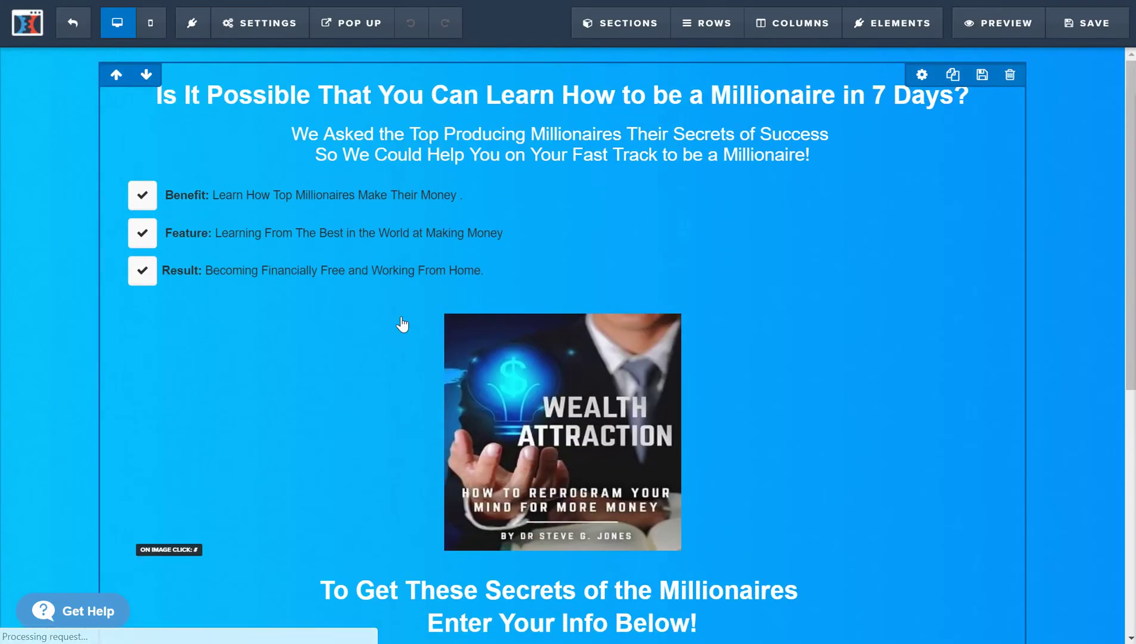
- Switch to the Gmail inbox tab
{"action": "mouse_move", "coordinate": [167, 332]}
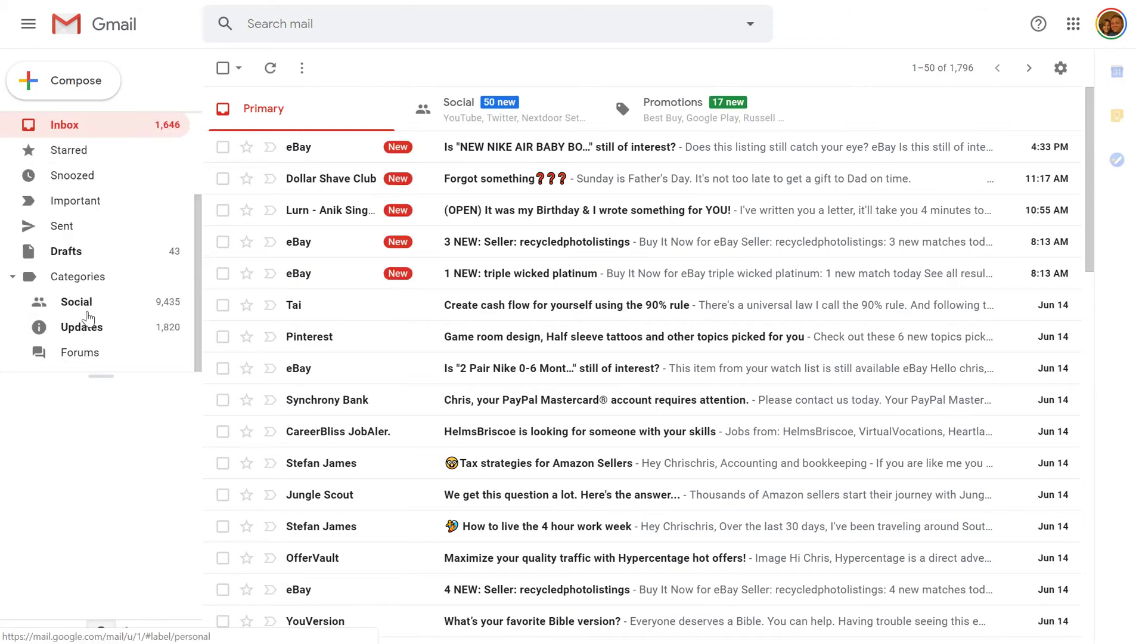
- Open the Funnel Hacking Live Notes [Download] email in Gmail's Spam folder to see FHL2019Notes.pdf
{"action": "scroll", "coordinate": [89, 318], "scroll_direction": "down", "scroll_amount": 2}
{"action": "scroll", "coordinate": [119, 317], "scroll_direction": "up", "scroll_amount": 2}
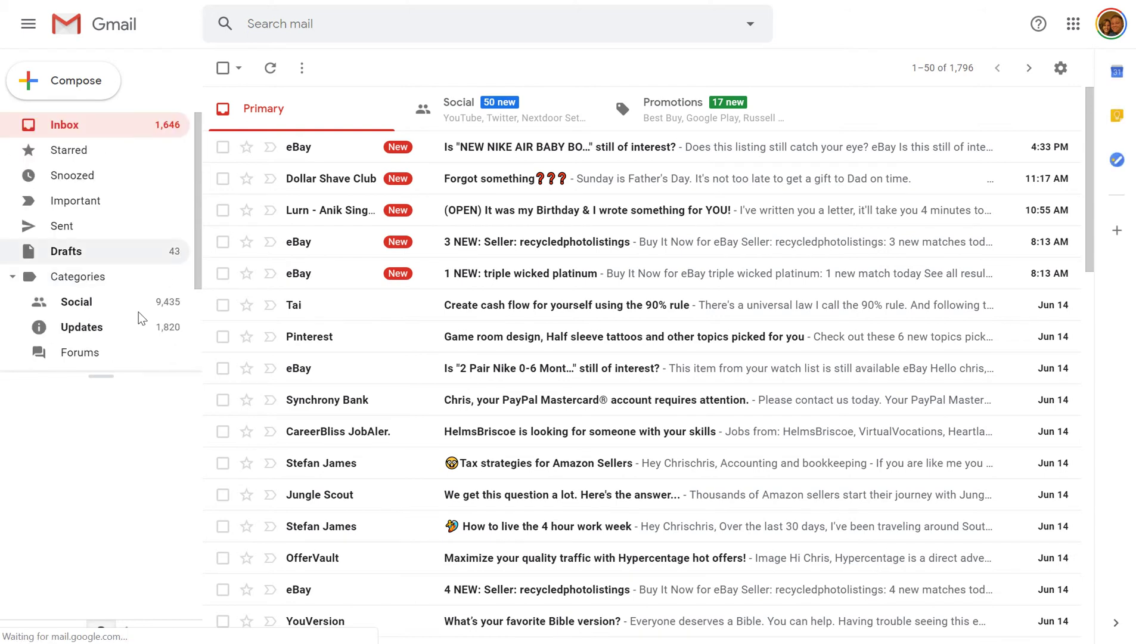
{"action": "scroll", "coordinate": [190, 356], "scroll_direction": "down", "scroll_amount": 2}
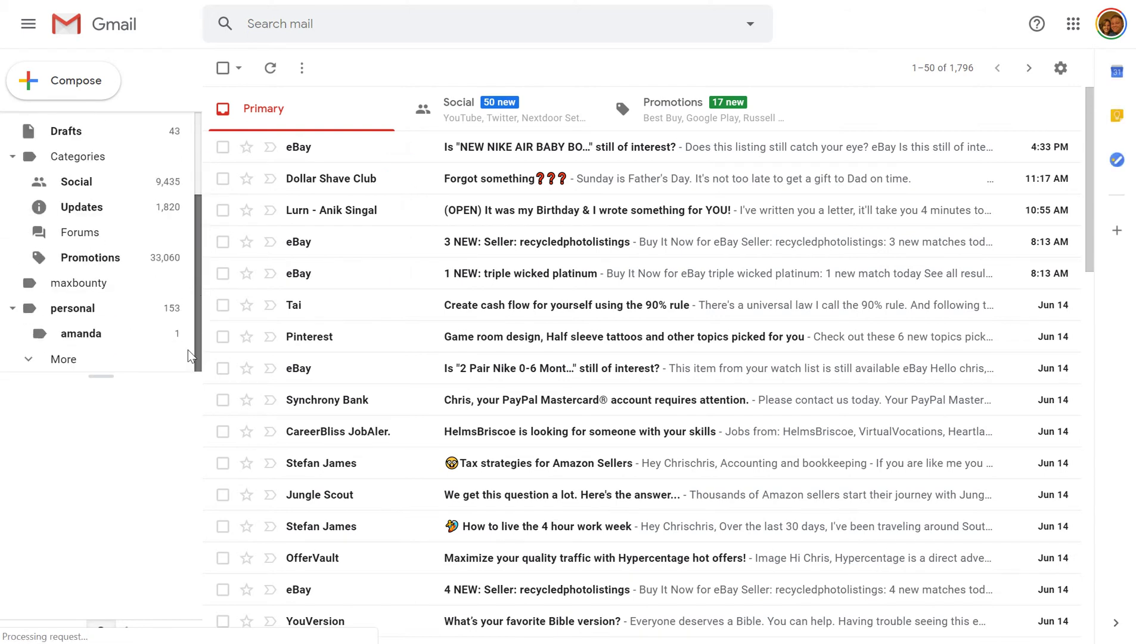
{"action": "left_click", "coordinate": [60, 358]}
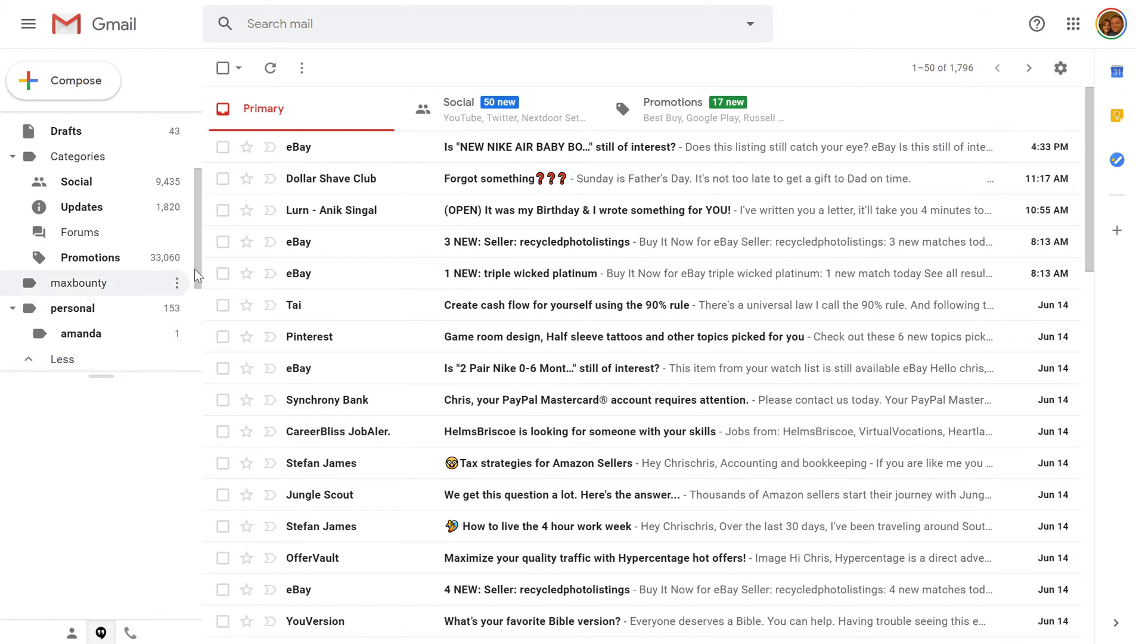
{"action": "scroll", "coordinate": [120, 286], "scroll_direction": "down", "scroll_amount": 3}
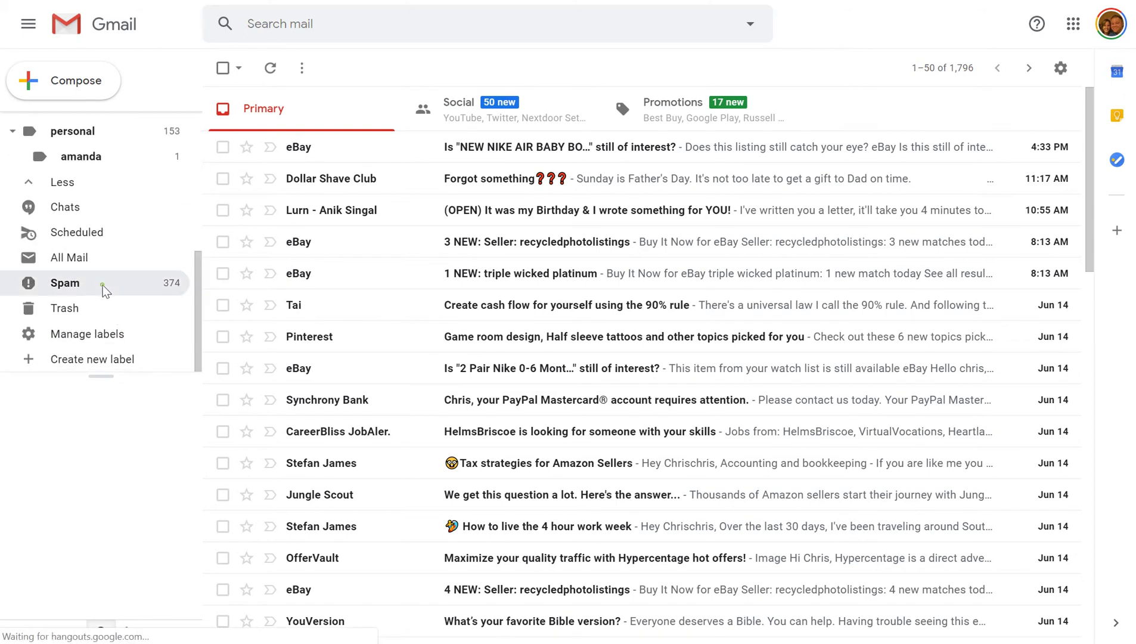
{"action": "left_click", "coordinate": [66, 282]}
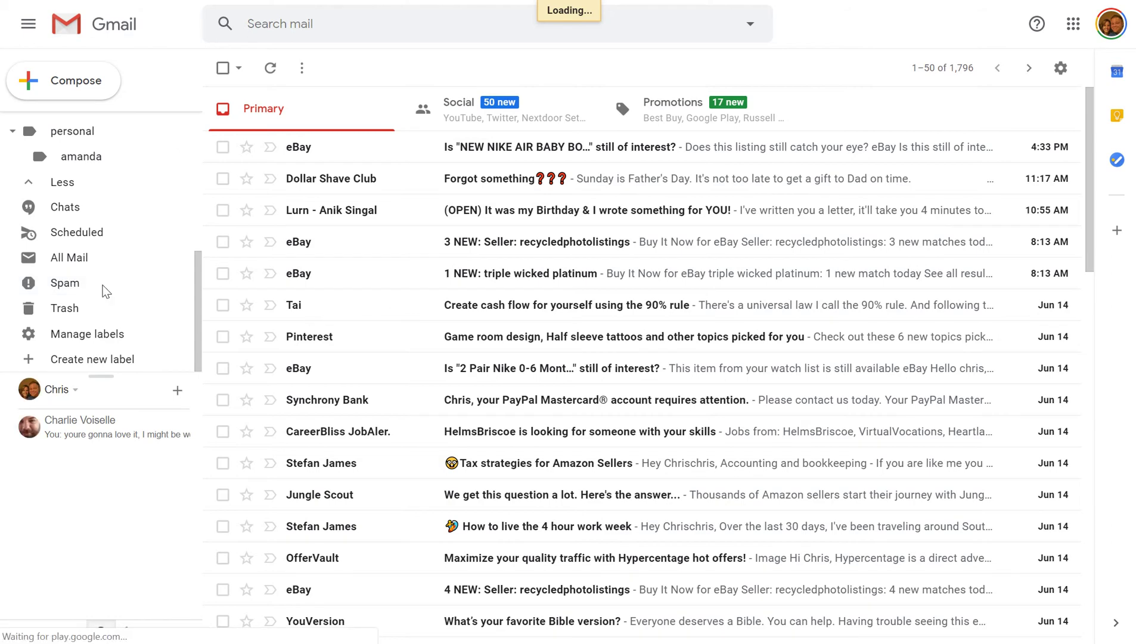
{"action": "left_click", "coordinate": [60, 283]}
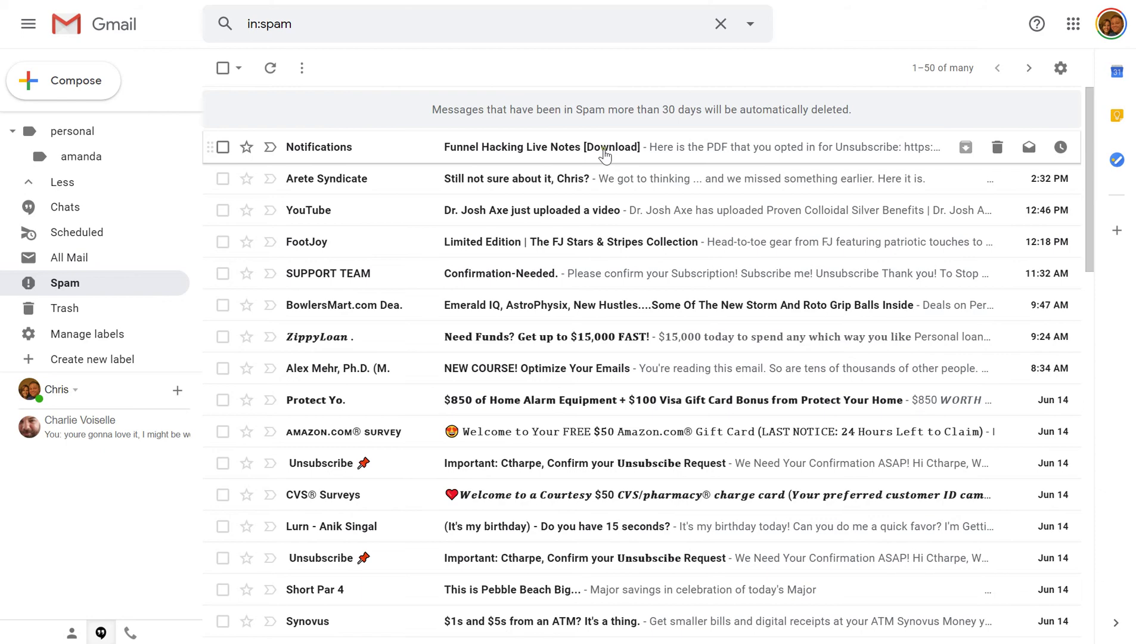
{"action": "left_click", "coordinate": [839, 153]}
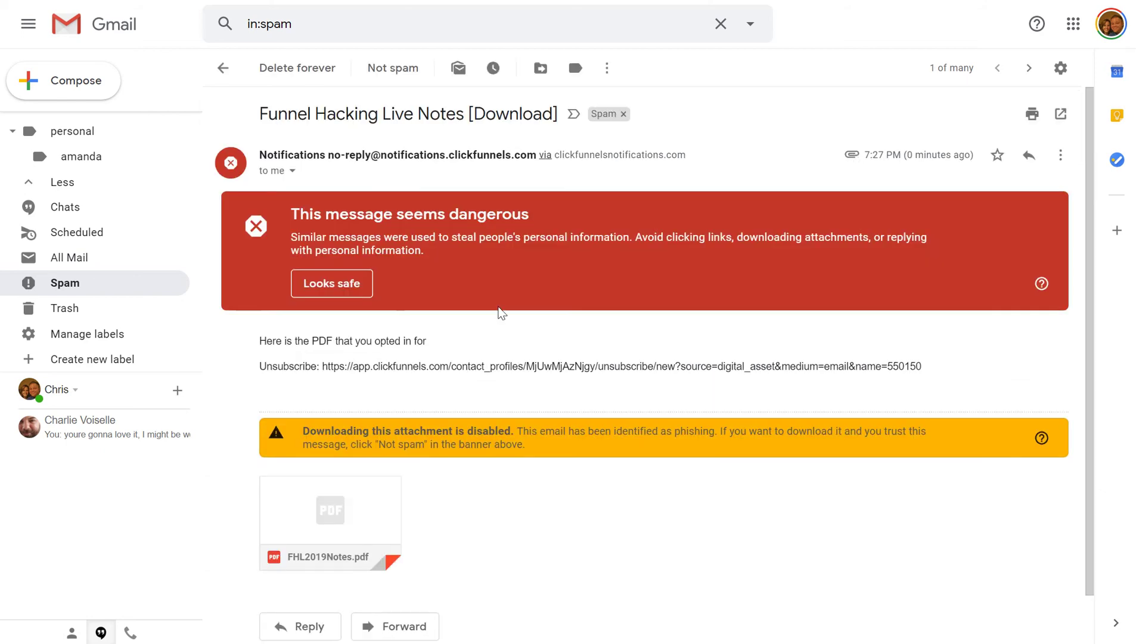